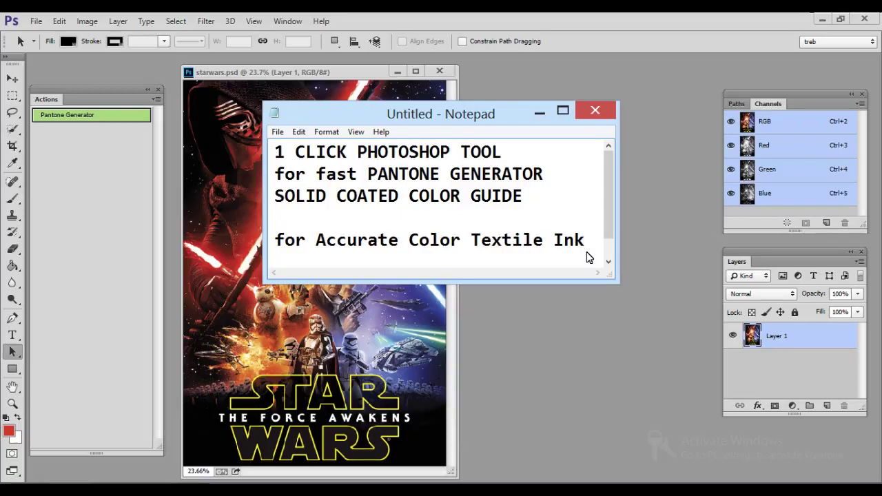
Minimize the Notepad note and move the starwars.psd window farther from the actions list
click(539, 111)
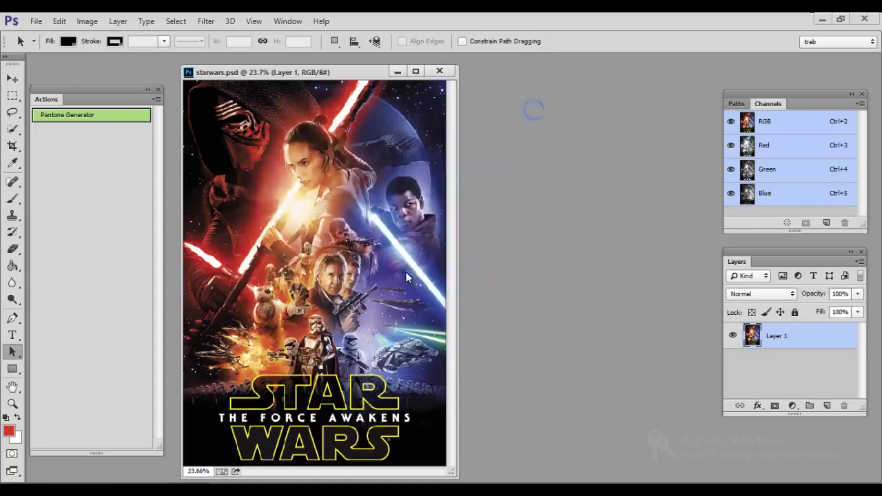
drag(331, 68, 392, 71)
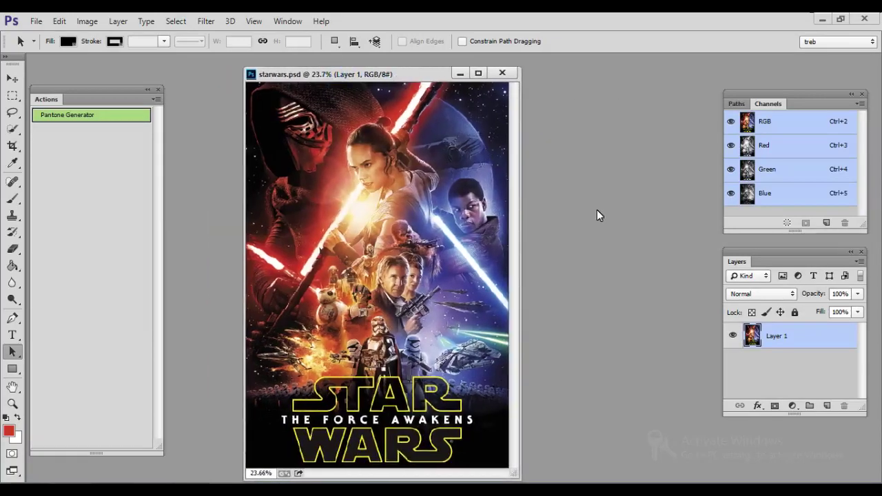
click(730, 169)
click(730, 145)
click(732, 337)
click(731, 337)
click(774, 370)
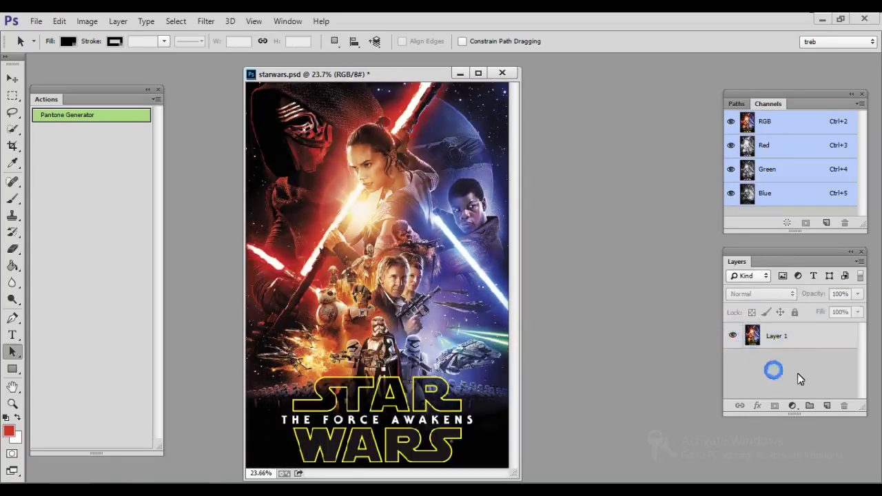
click(805, 335)
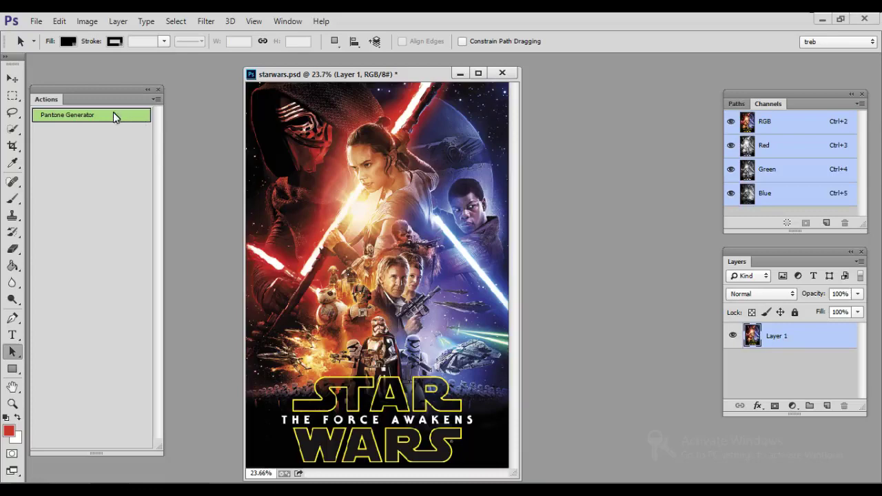
View the actions as an expandable list to inspect the Pantone Generator set, and restore Button Mode
click(157, 100)
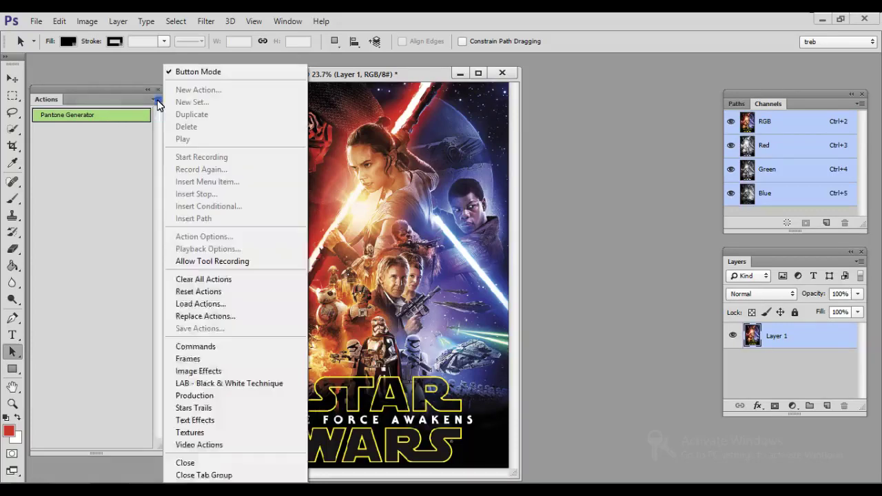
click(181, 68)
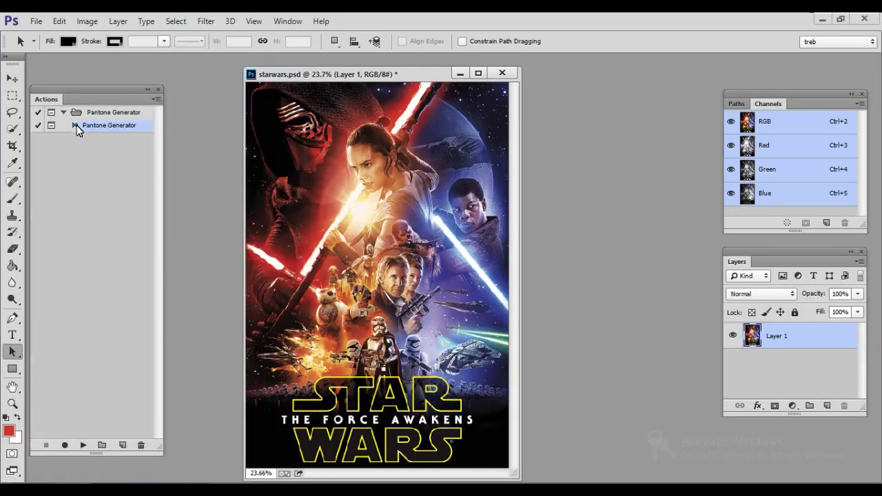
double_click(75, 126)
click(63, 111)
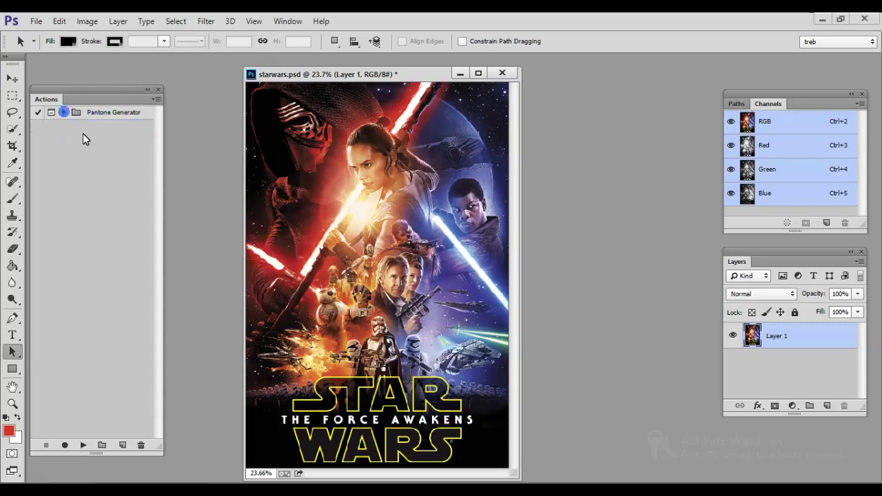
click(158, 99)
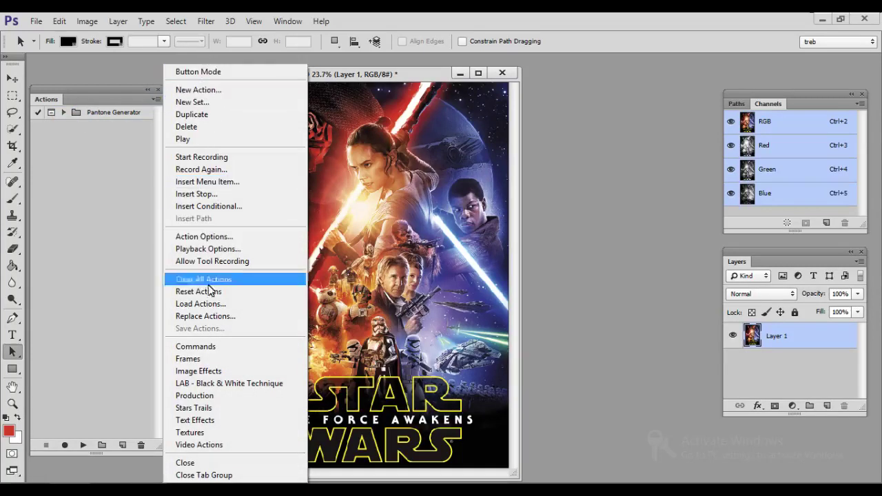
click(206, 72)
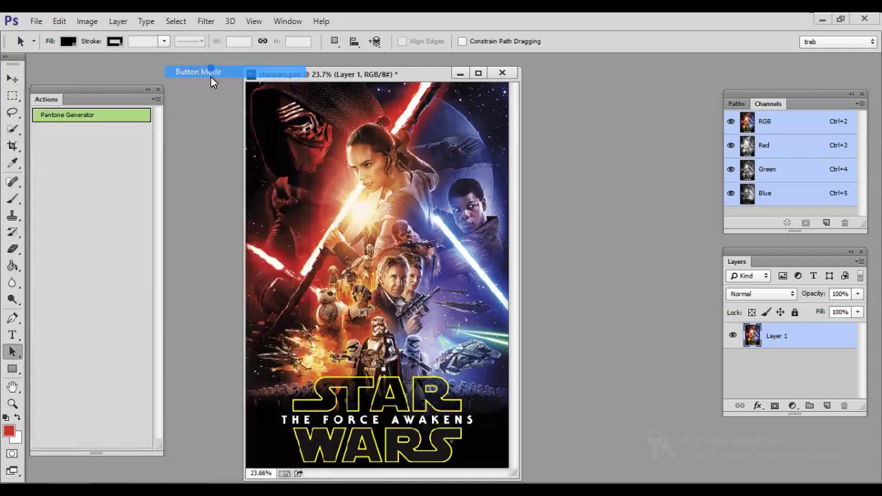
Run the Pantone Generator action on the poster and accept a Color Range selection sampled from the red of the upper lightsaber
click(112, 116)
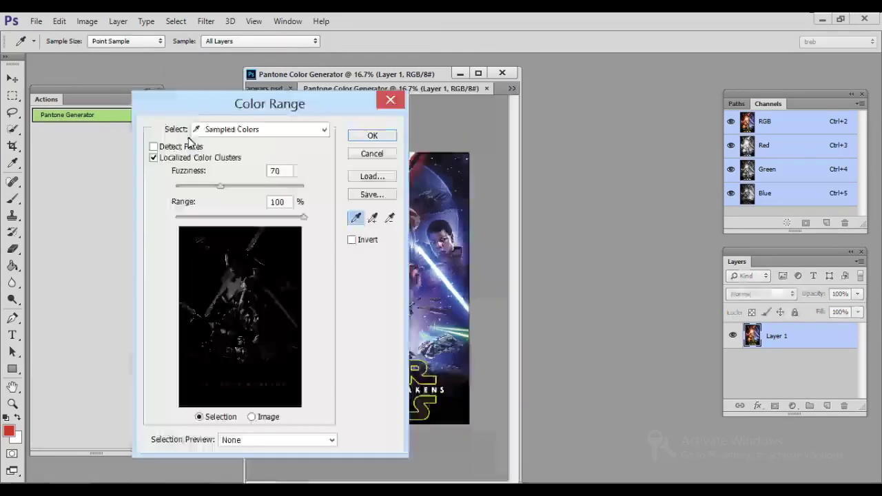
drag(192, 105, 544, 101)
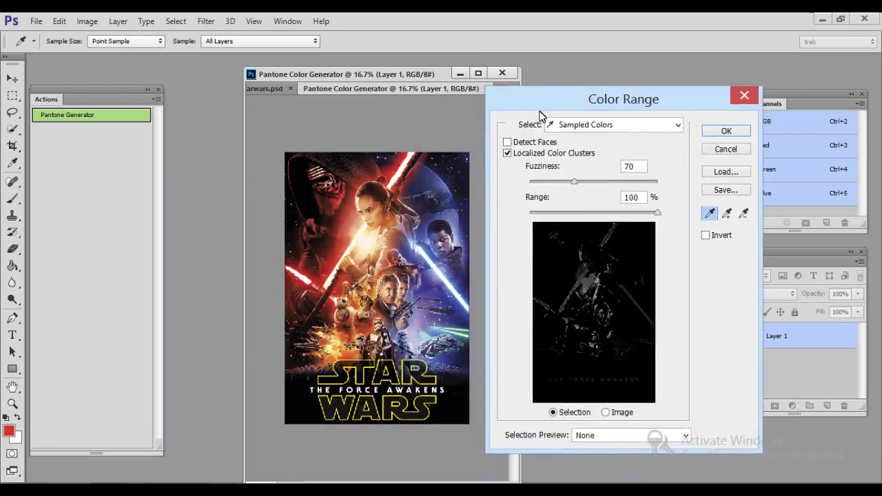
click(349, 222)
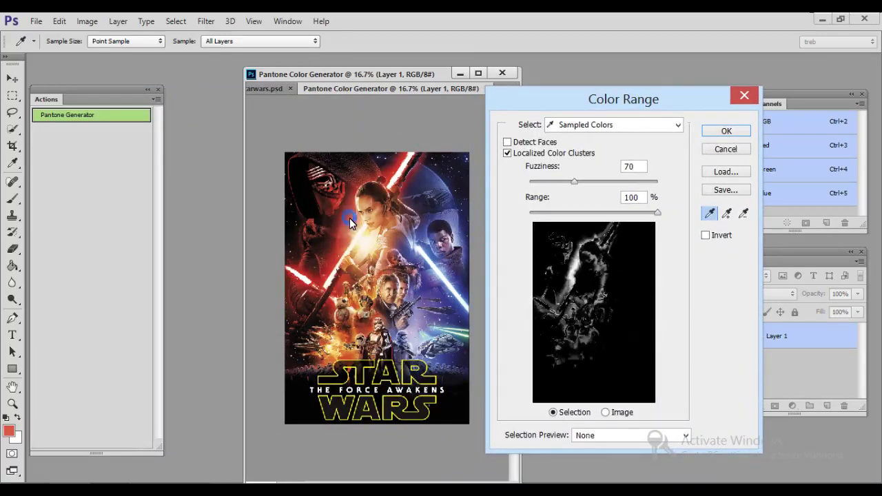
click(399, 162)
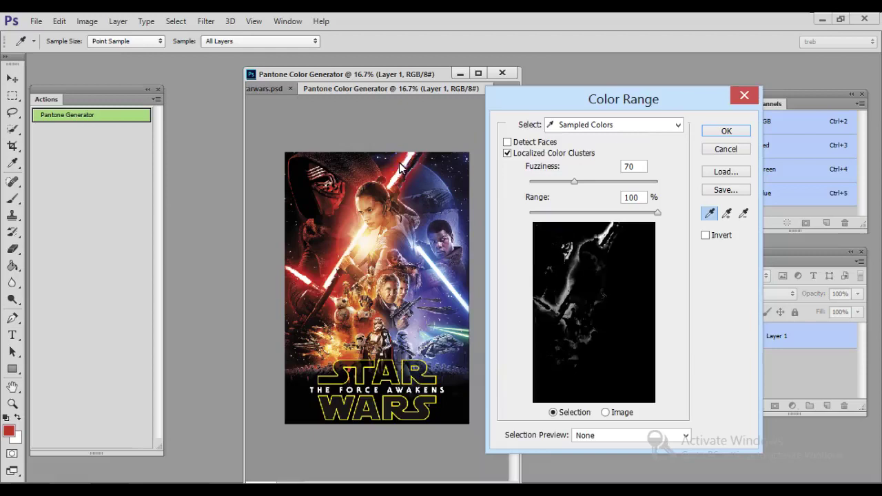
click(726, 131)
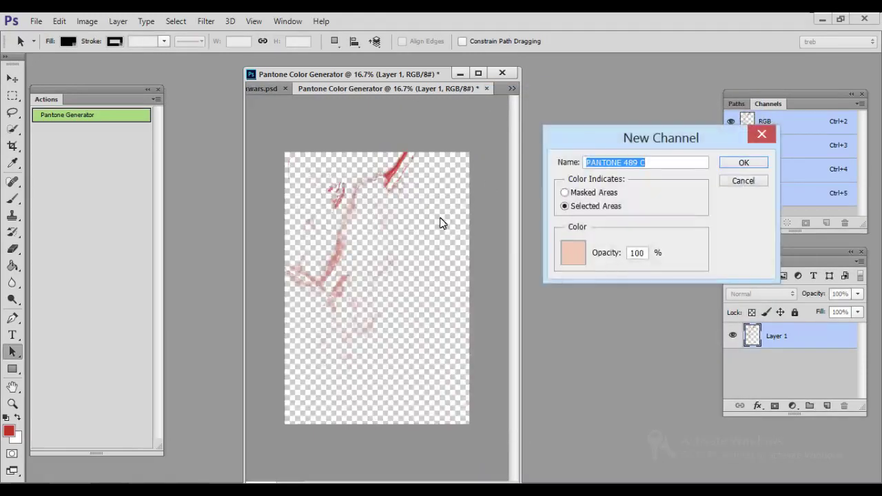
Set the new channel's color to PANTONE 180 C from the PANTONE solid coated book by sampling the extracted red lightsaber area
click(571, 253)
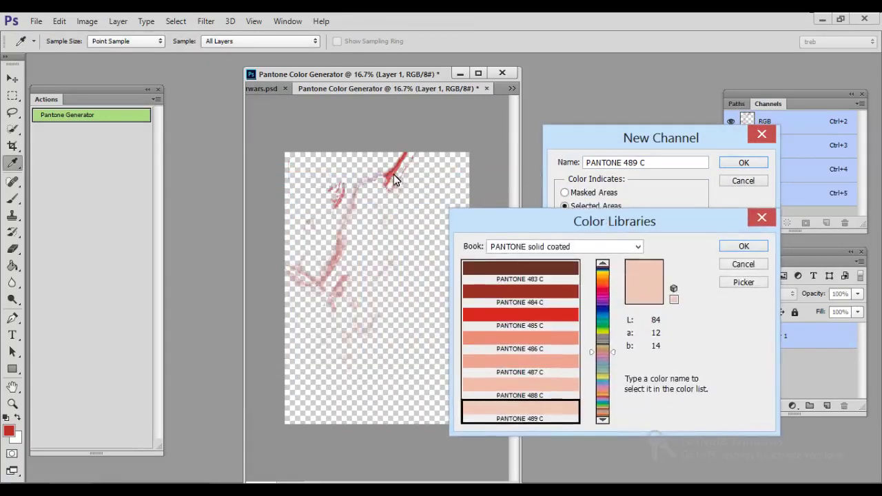
click(391, 174)
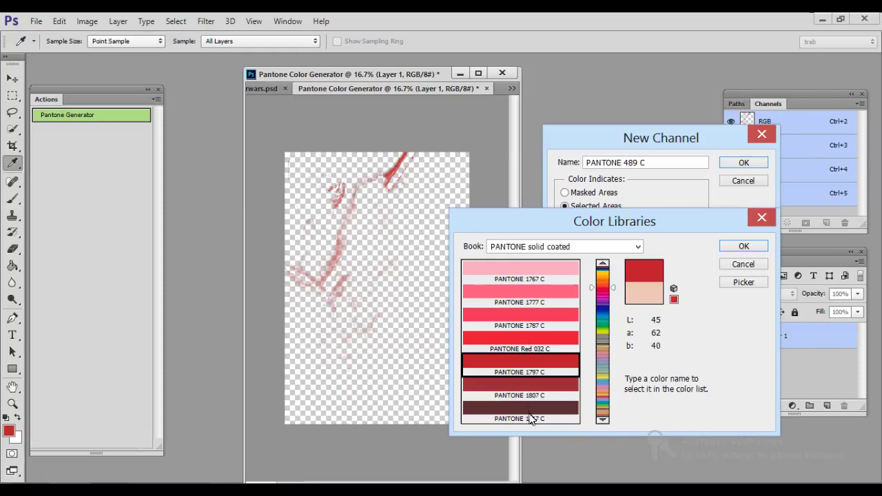
click(602, 263)
click(602, 263)
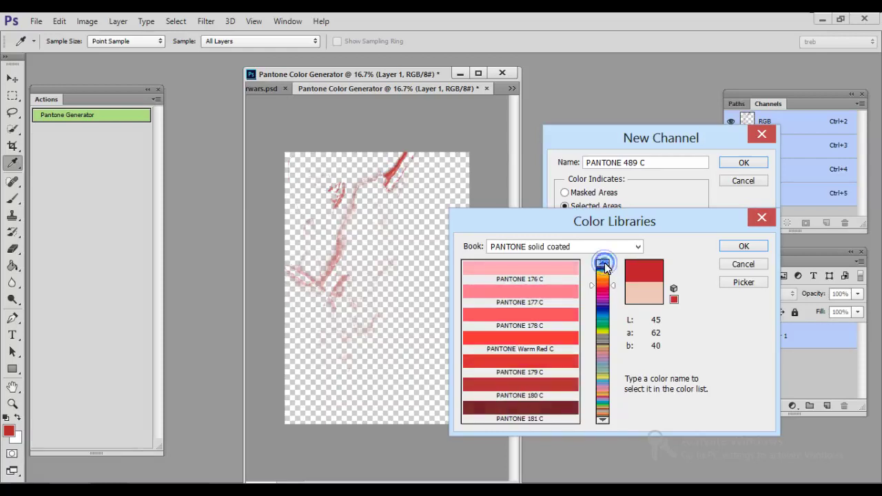
click(389, 175)
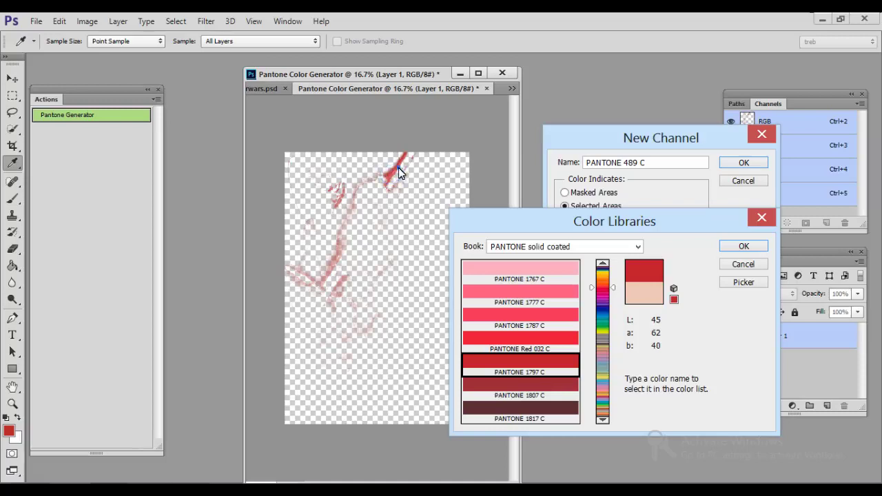
click(394, 165)
click(392, 167)
click(392, 167)
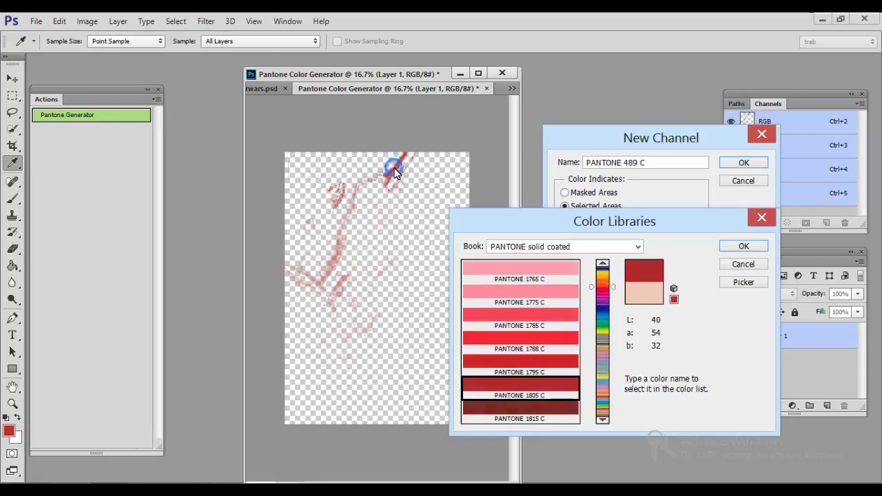
click(392, 172)
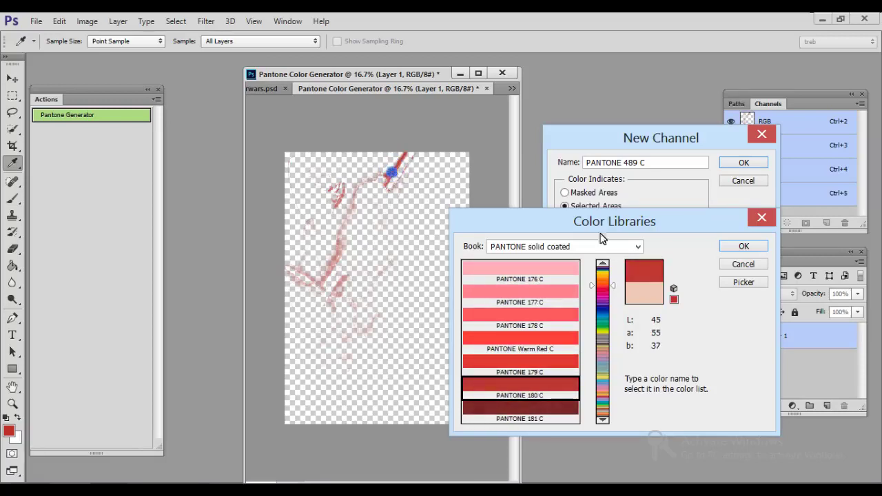
click(741, 247)
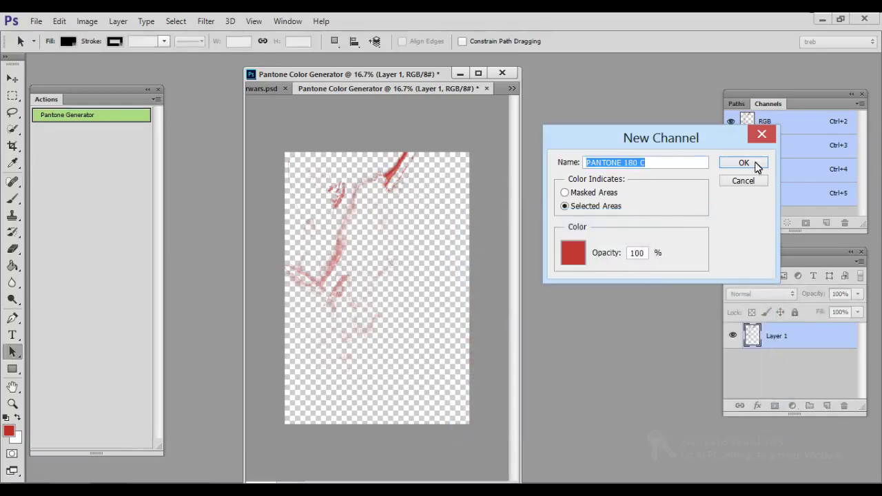
Create the new channel for selected areas with the name PANTONE 180 C
click(668, 159)
click(739, 168)
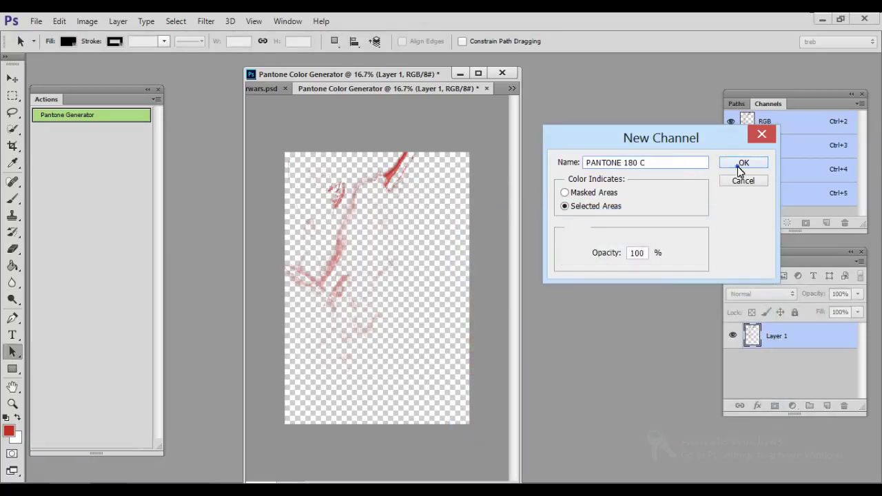
click(739, 169)
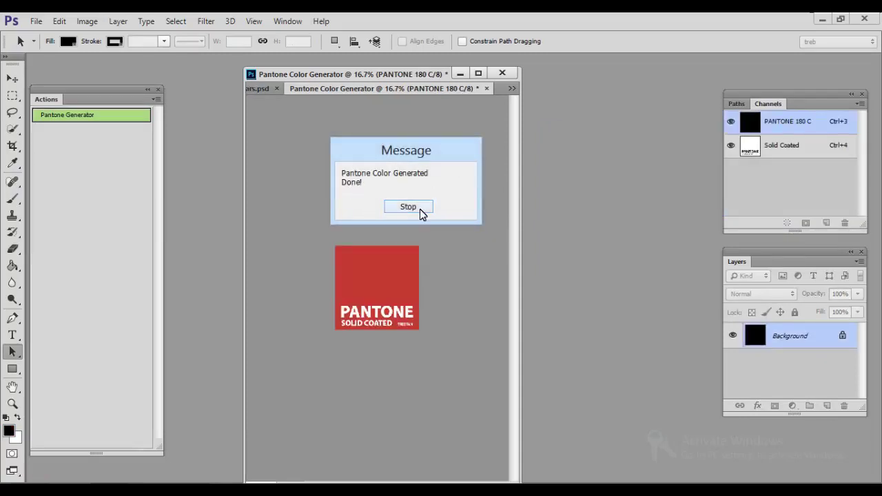
Finish the action and float the red swatch document beside the poster, with its channels list next to the swatch
click(408, 206)
drag(351, 88, 533, 108)
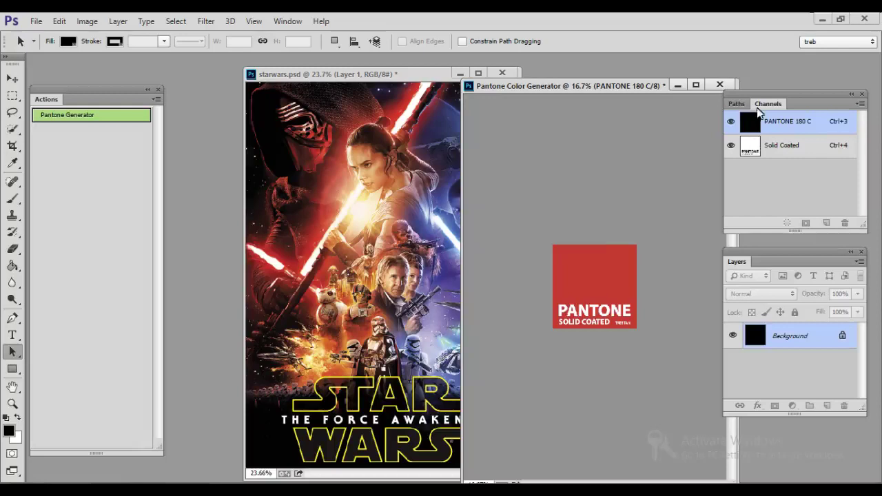
drag(762, 100, 679, 232)
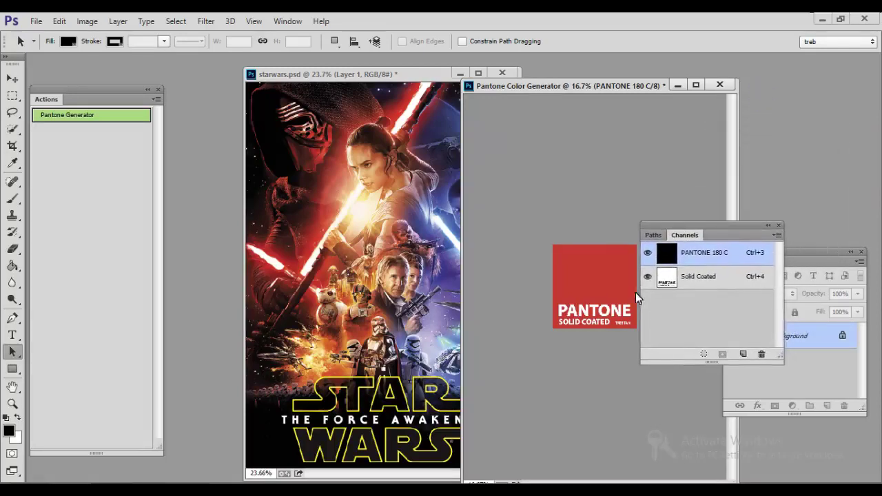
Check the name and ink color in the PANTONE 180 C channel's spot channel options
double_click(734, 258)
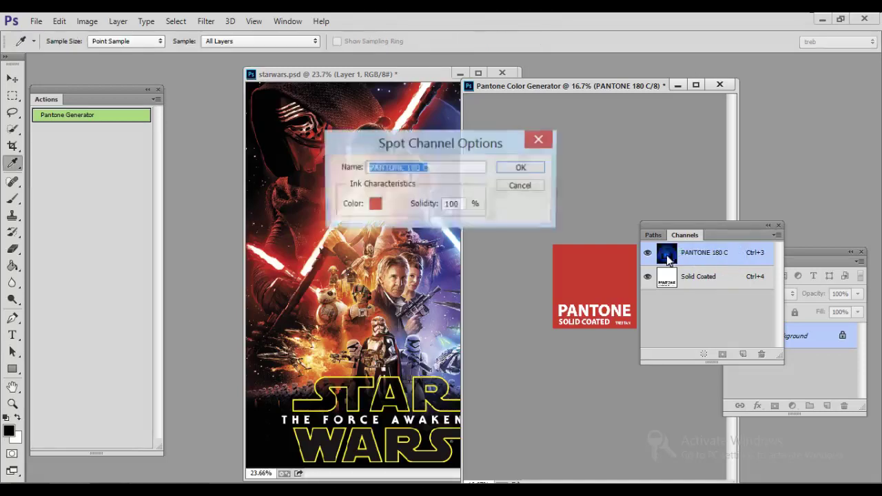
click(443, 171)
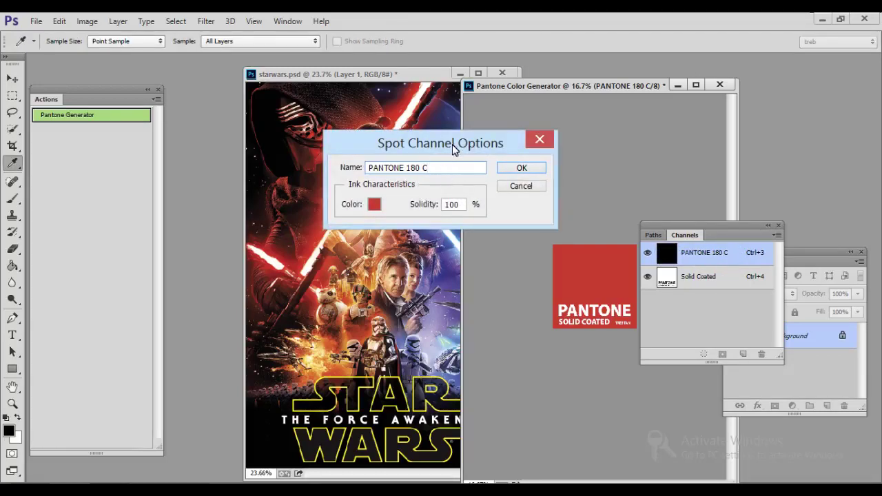
drag(454, 150, 620, 158)
click(687, 179)
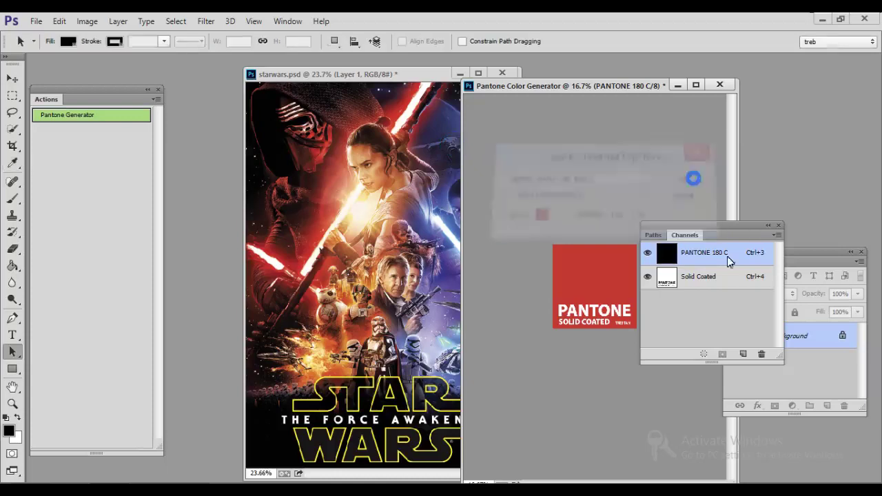
Move the red swatch document and the starwars.psd window apart, leaving the poster document active
drag(549, 85, 653, 77)
click(384, 76)
drag(384, 77, 329, 78)
Run the Pantone Generator action on the poster again and accept a Color Range selection sampled from the blue lightsaber's glow
click(117, 121)
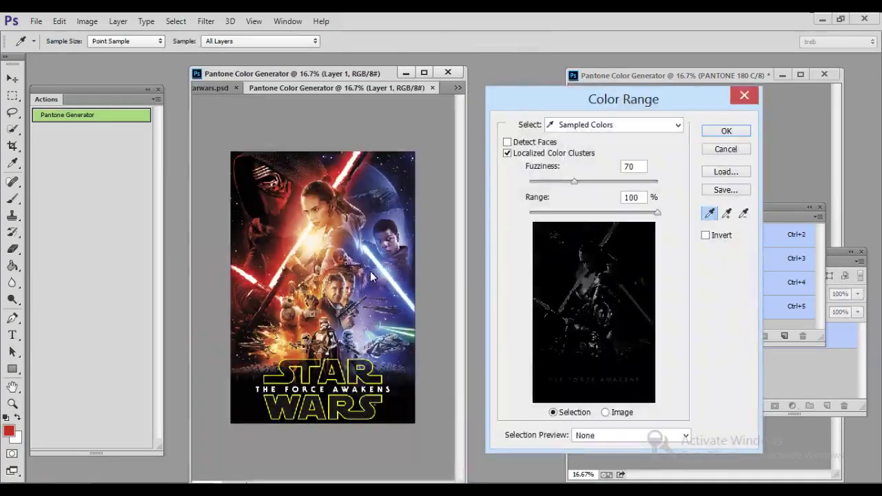
click(376, 262)
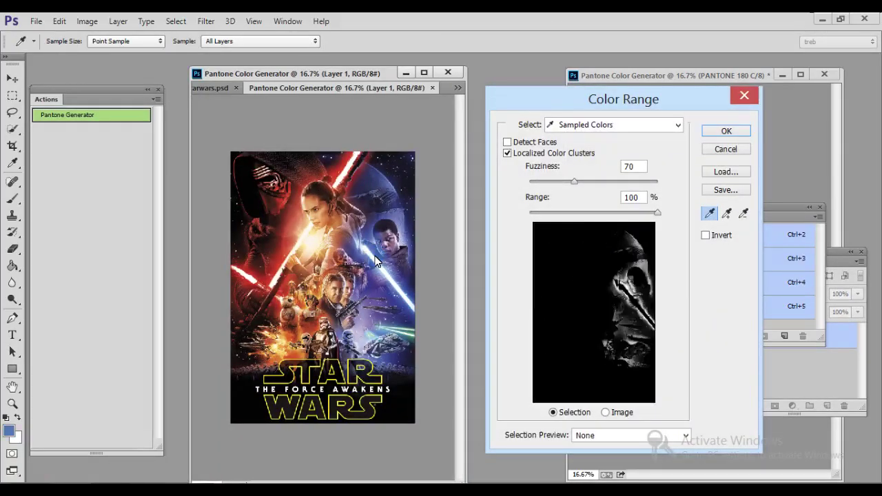
click(727, 130)
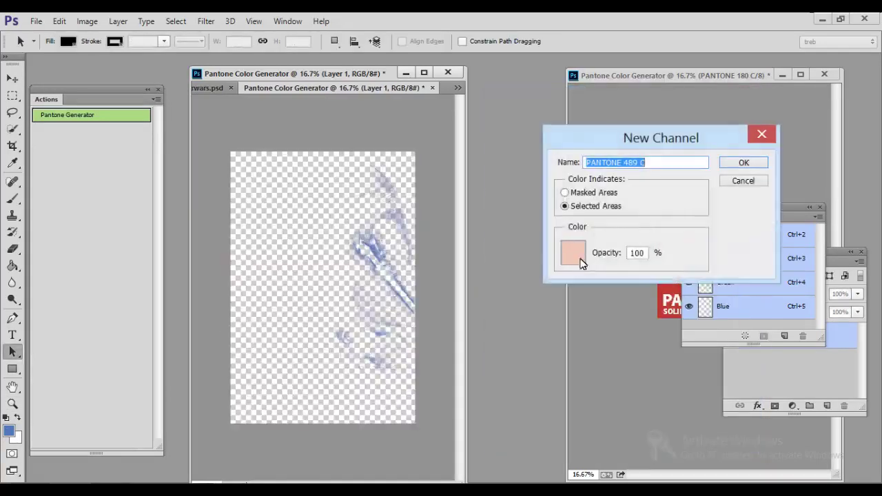
Create the new channel with color PANTONE 7455 C from the PANTONE solid coated book, sampled from the extracted blue area
click(576, 254)
click(370, 249)
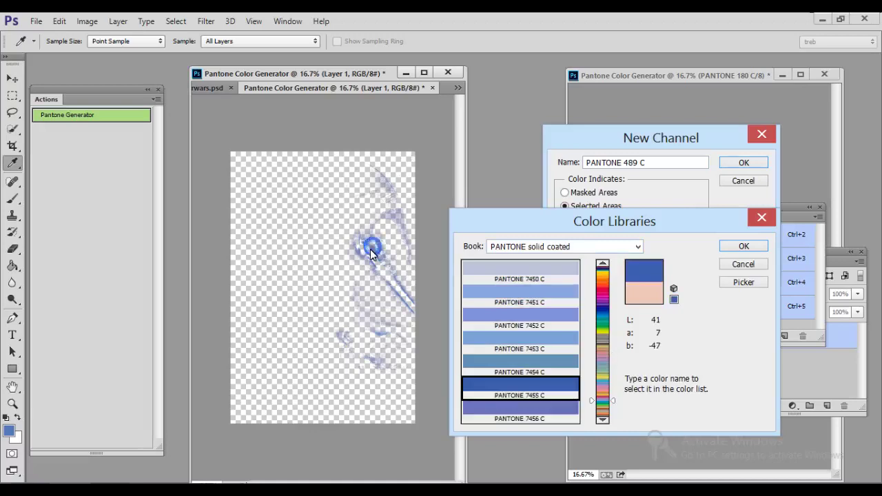
click(370, 249)
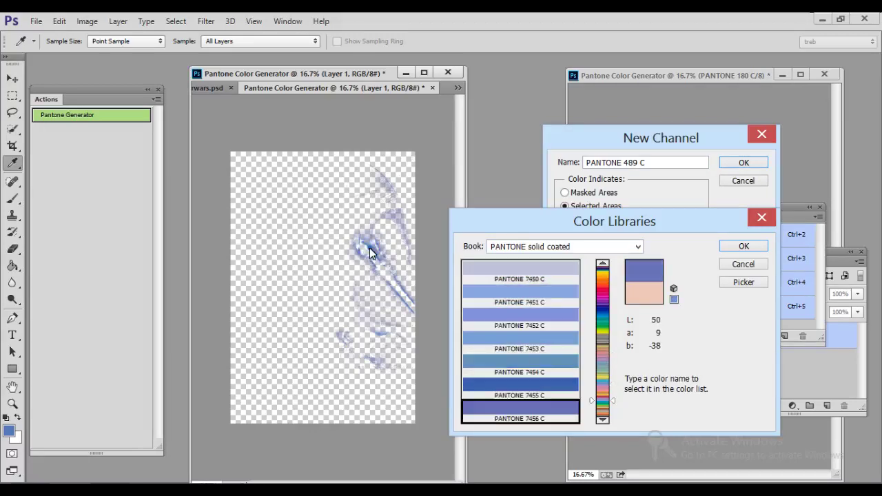
click(370, 249)
click(738, 246)
click(682, 163)
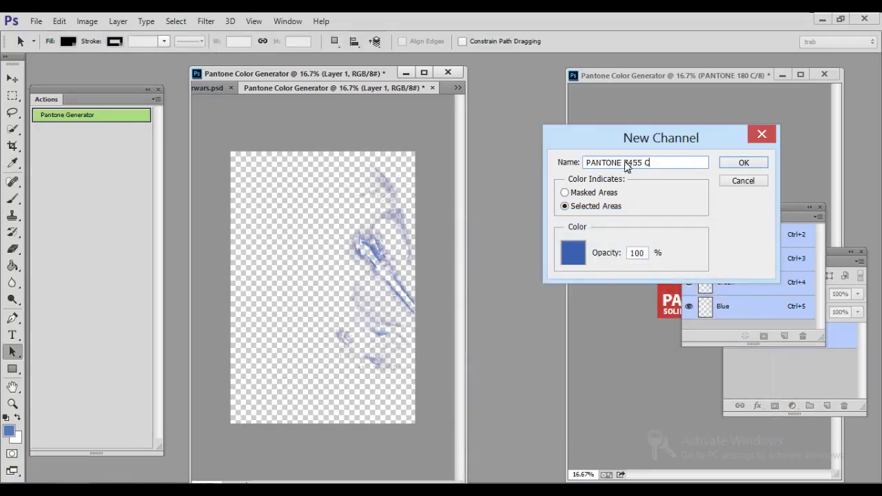
click(737, 164)
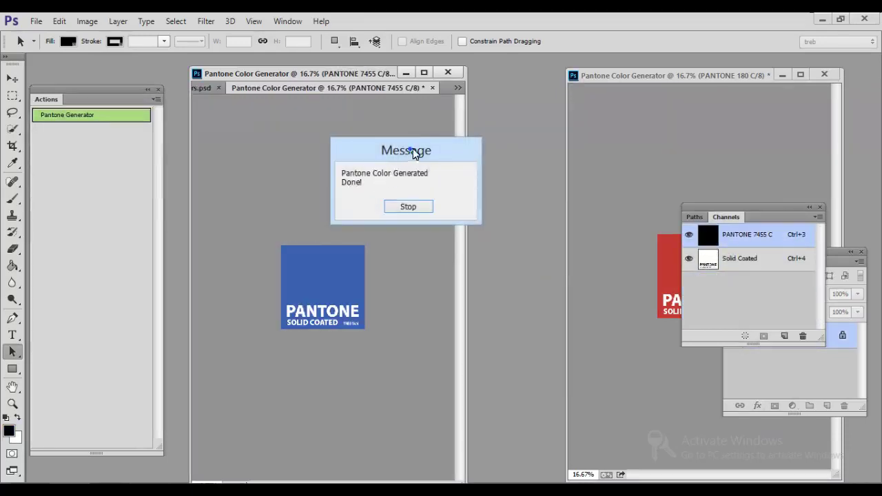
Dismiss the completion message, float the blue swatch document in its own window, and fit it on screen
drag(414, 153, 469, 138)
click(477, 191)
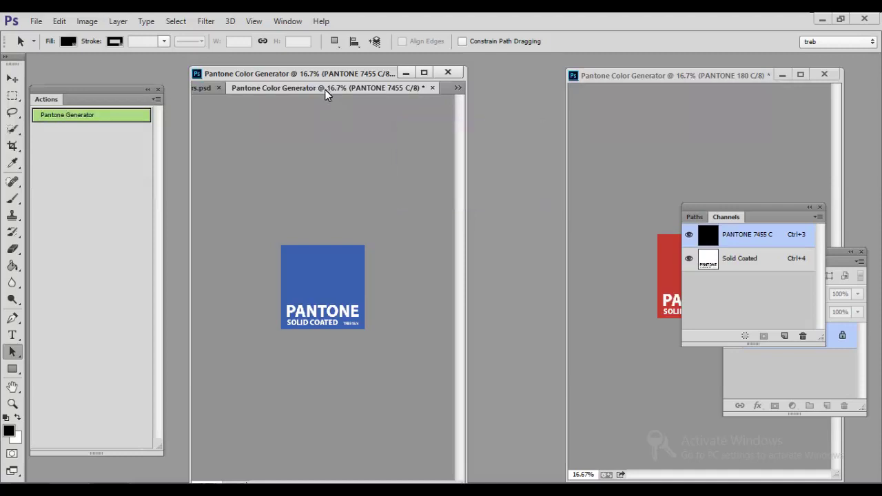
drag(327, 95, 480, 114)
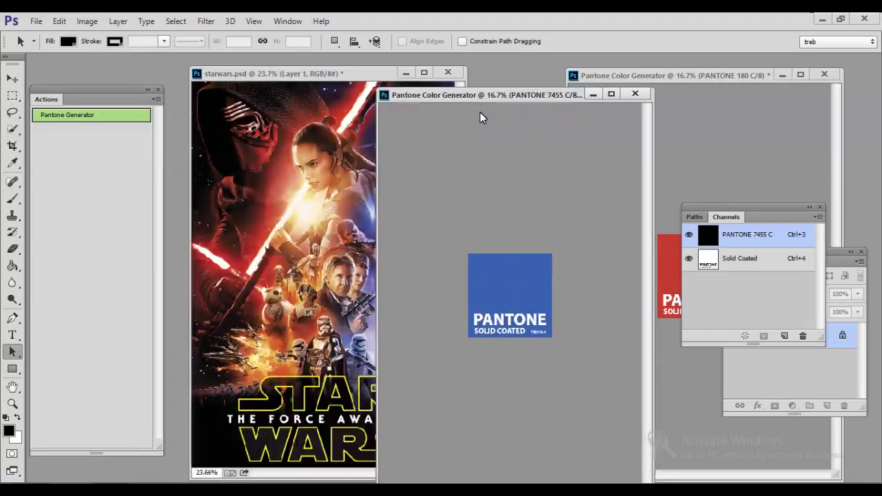
key(ctrl+0)
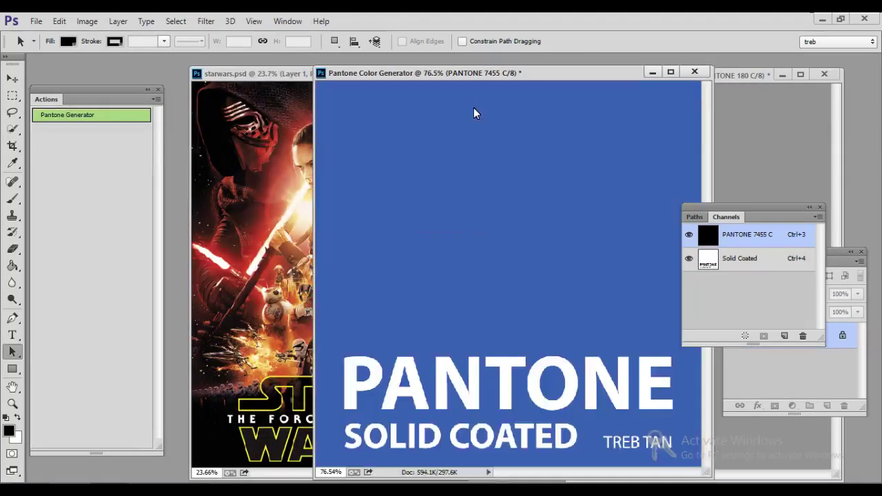
Fit the red PANTONE 180 C swatch on screen, move its window aside, and bring the blue swatch back to the front
click(741, 75)
key(ctrl+0)
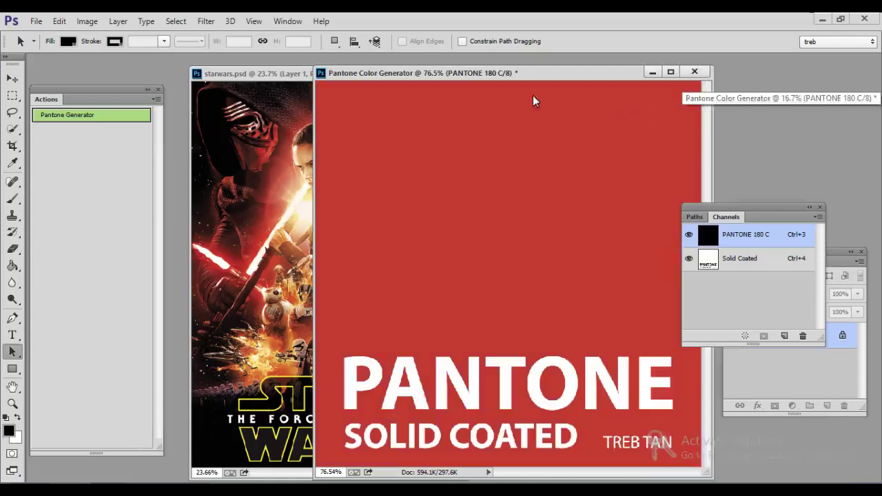
drag(504, 70, 655, 121)
click(540, 75)
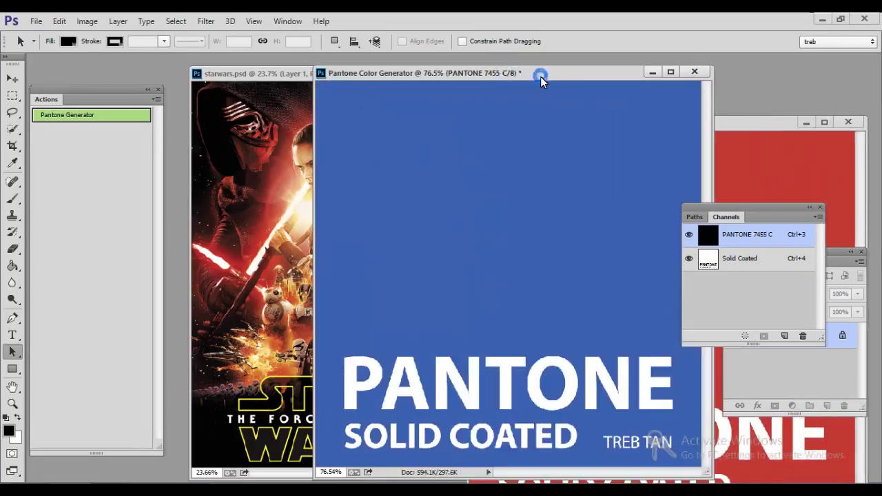
Separate the channel list from Paths, toggle the PANTONE 7455 C channel's visibility, and check its name and ink color in Spot Channel Options
drag(725, 216, 546, 131)
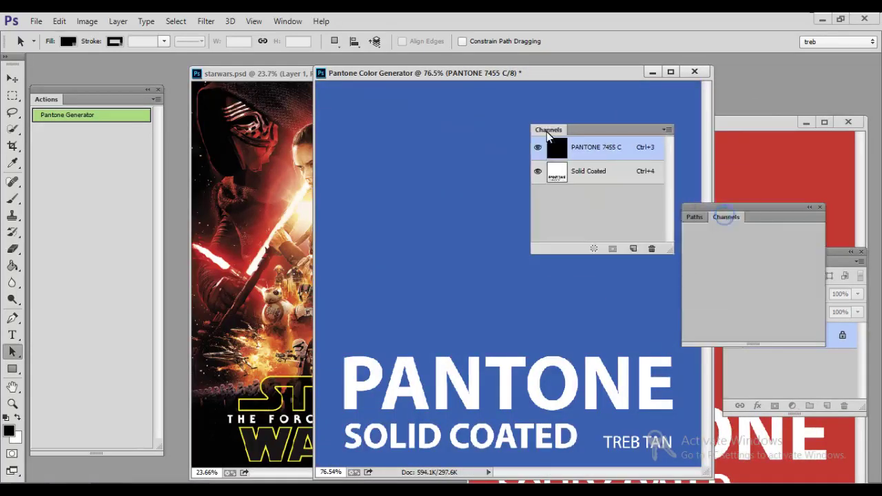
click(538, 147)
click(537, 146)
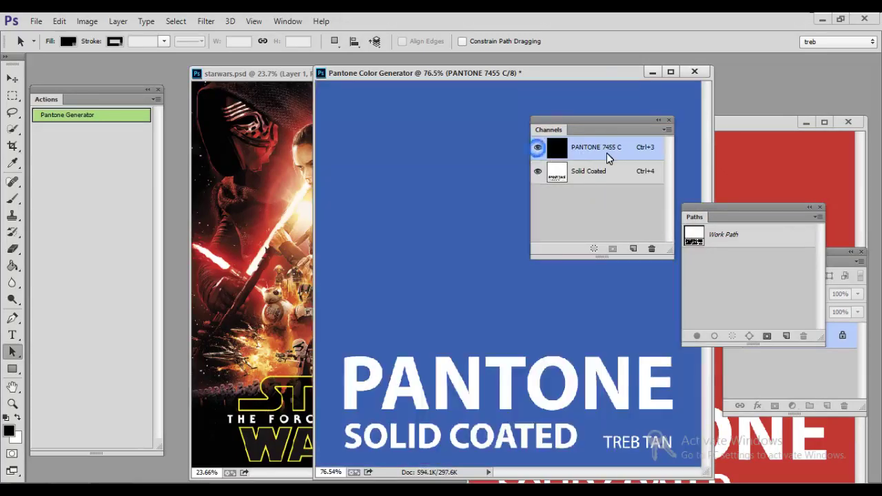
double_click(559, 150)
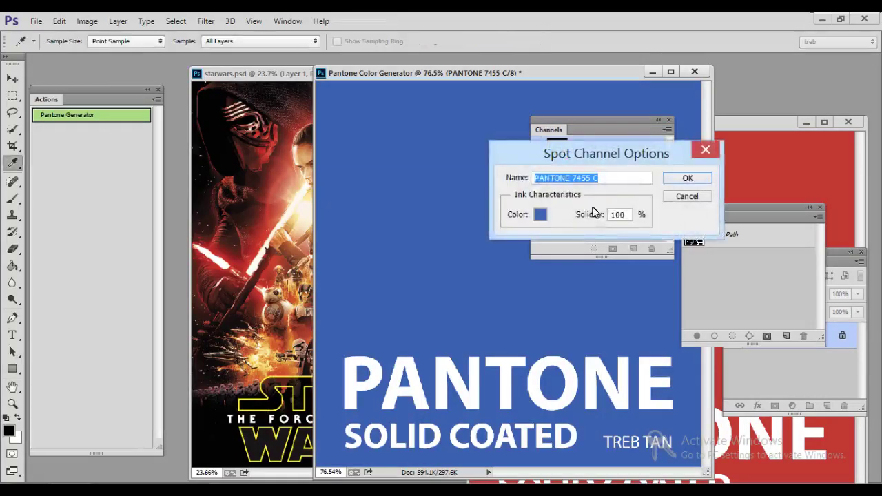
click(638, 177)
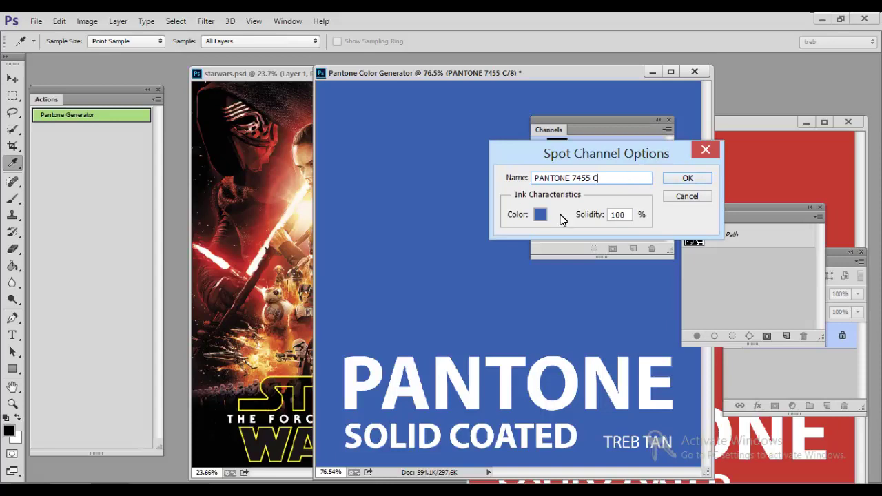
click(685, 197)
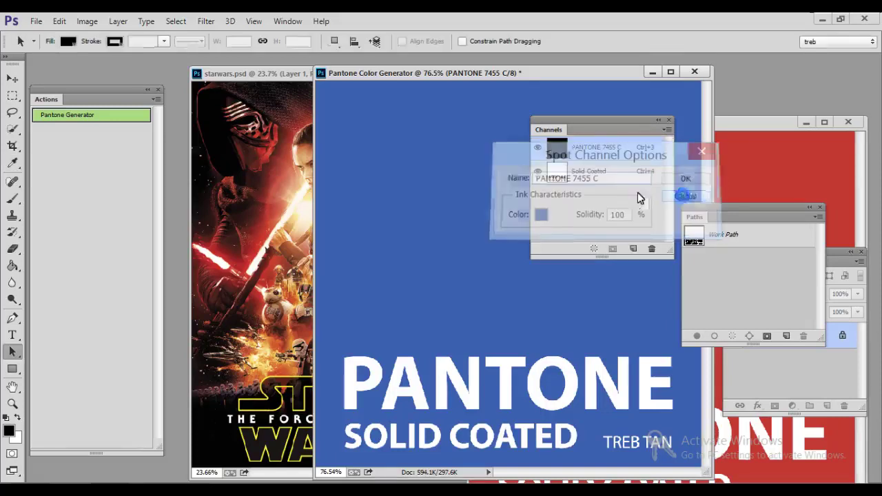
Move the blue swatch window aside and place the red PANTONE 180 C swatch in front of the poster
click(694, 72)
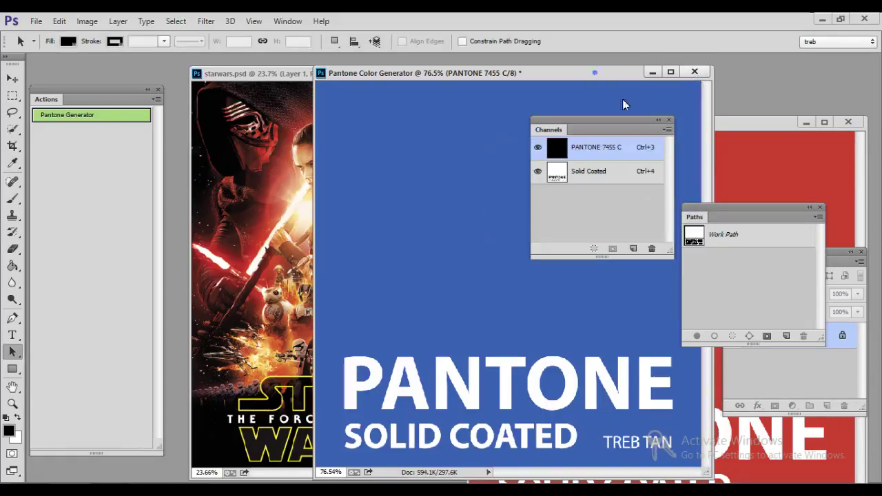
drag(732, 118, 491, 93)
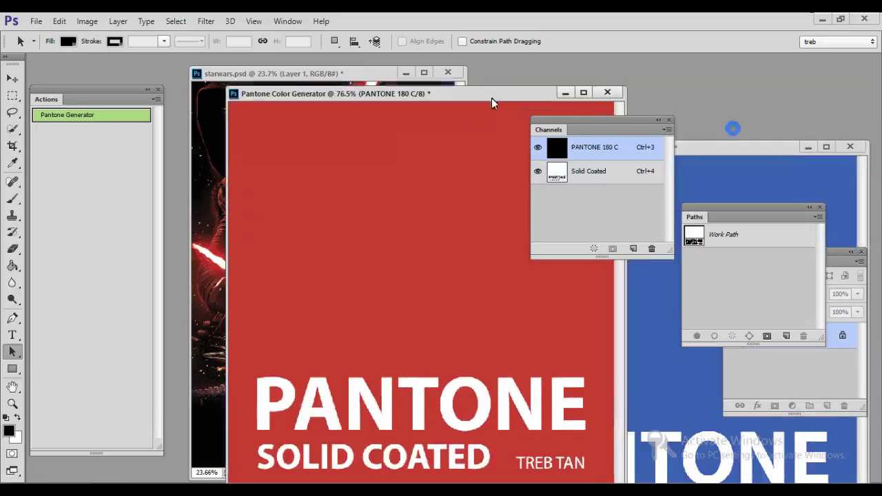
drag(593, 123, 601, 136)
Toggle the PANTONE 180 C channel's visibility off and on, and check its name and ink color in Spot Channel Options
click(544, 158)
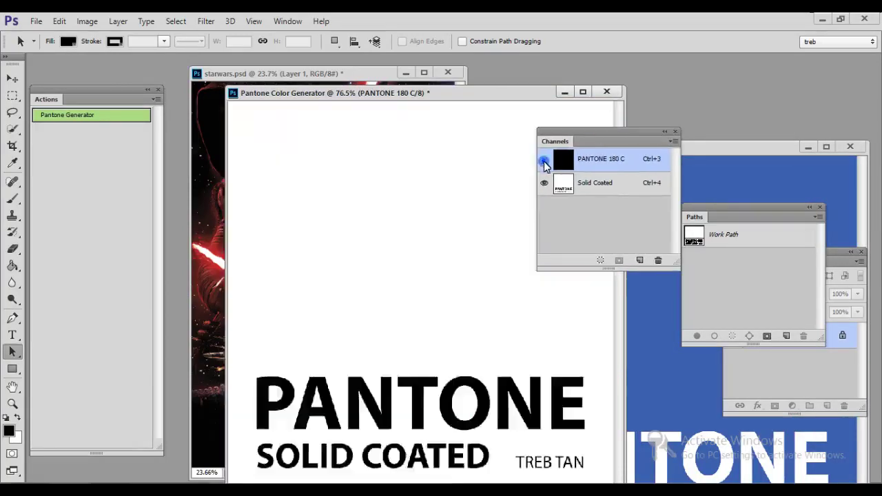
click(544, 158)
double_click(560, 158)
click(605, 179)
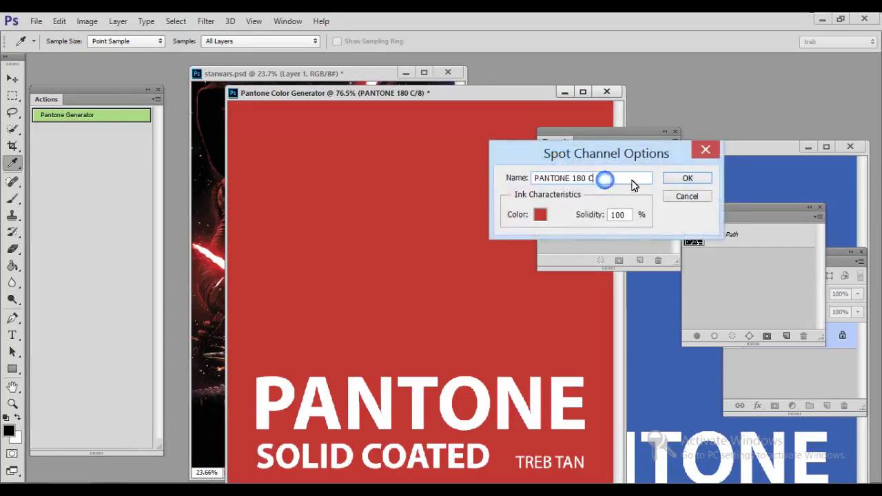
click(689, 178)
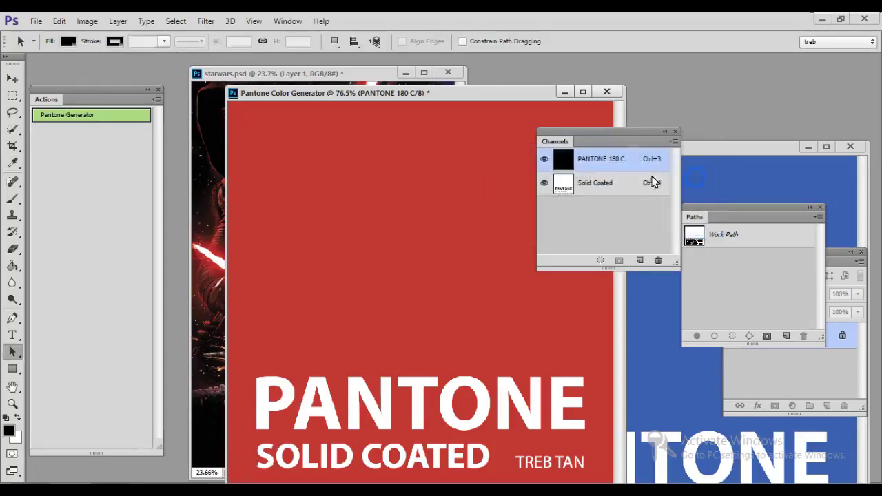
Run the Pantone Generator action on the starwars.psd poster and accept a Color Range selection sampled from the yellow STAR WARS title outline
drag(555, 99, 535, 88)
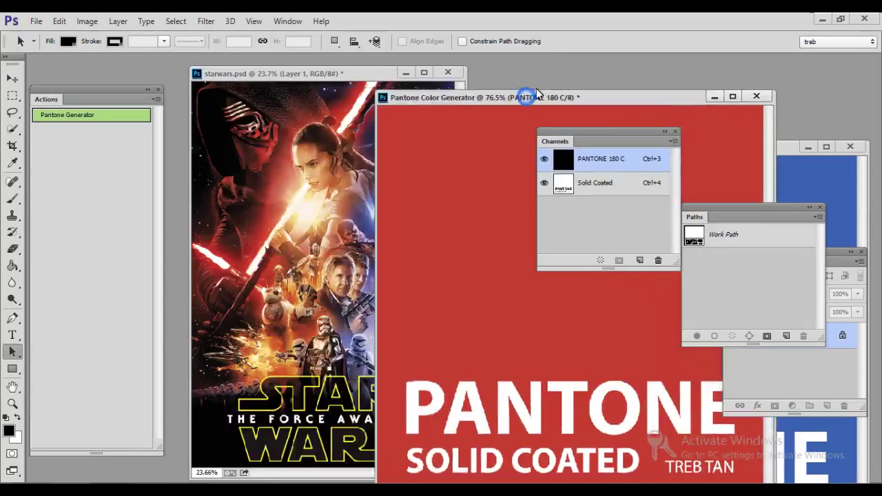
click(366, 78)
click(106, 114)
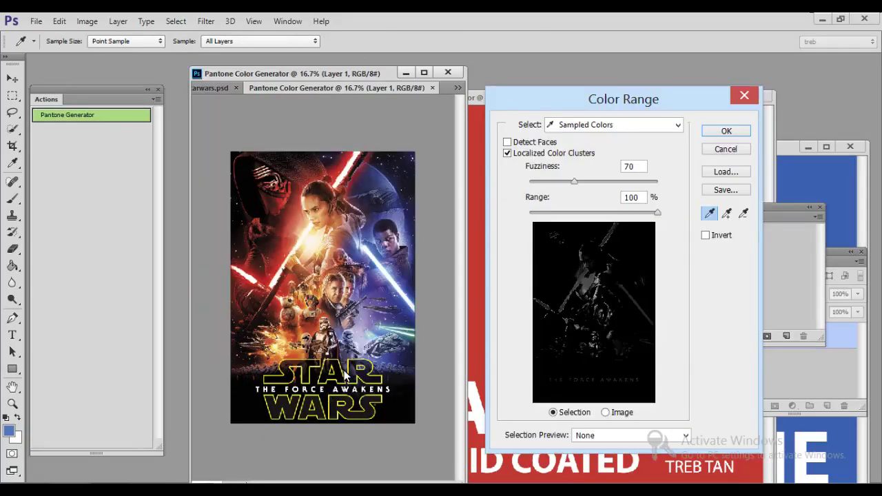
click(344, 374)
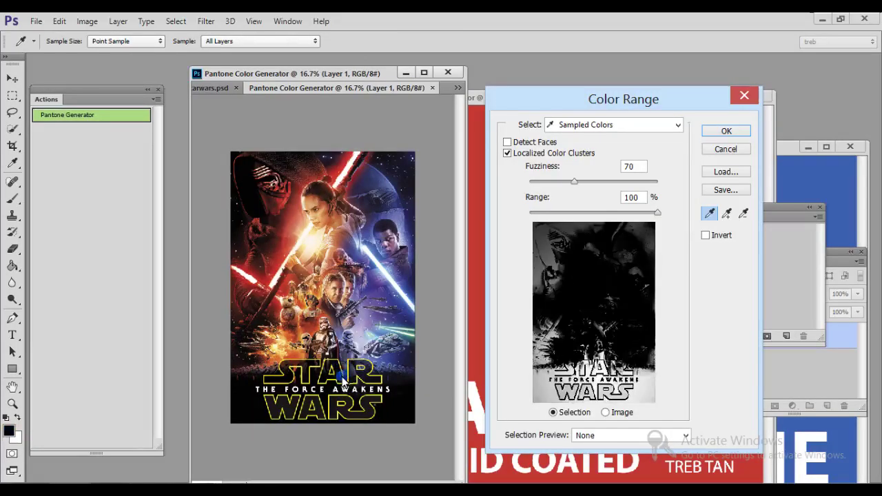
click(348, 387)
click(348, 382)
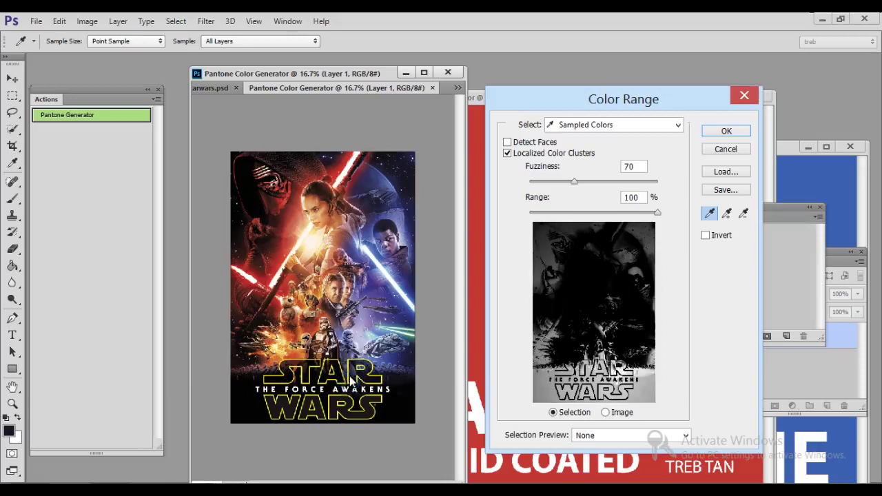
click(350, 375)
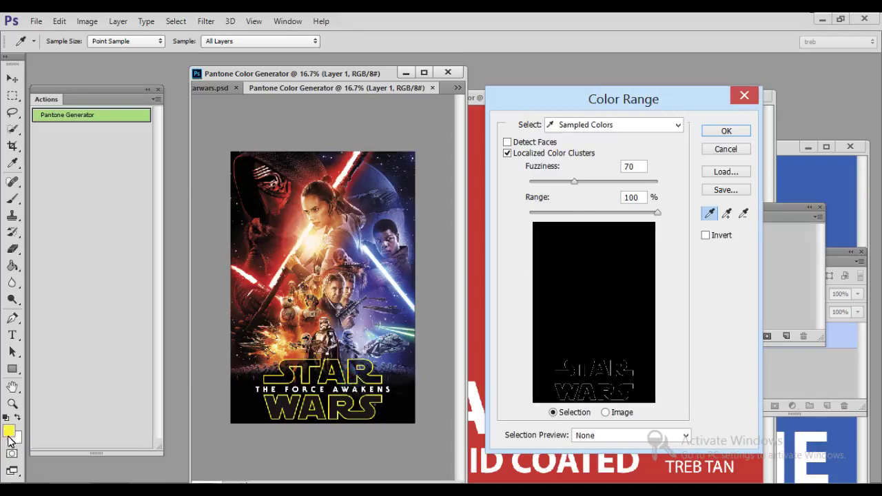
click(720, 133)
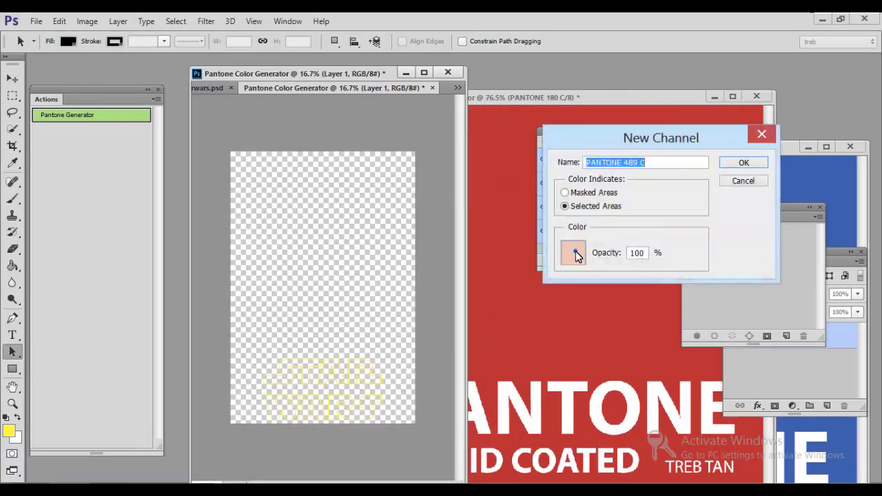
Create the new channel with PANTONE 604 C from the PANTONE solid coated book, sampled from the extracted yellow letter outline
click(575, 252)
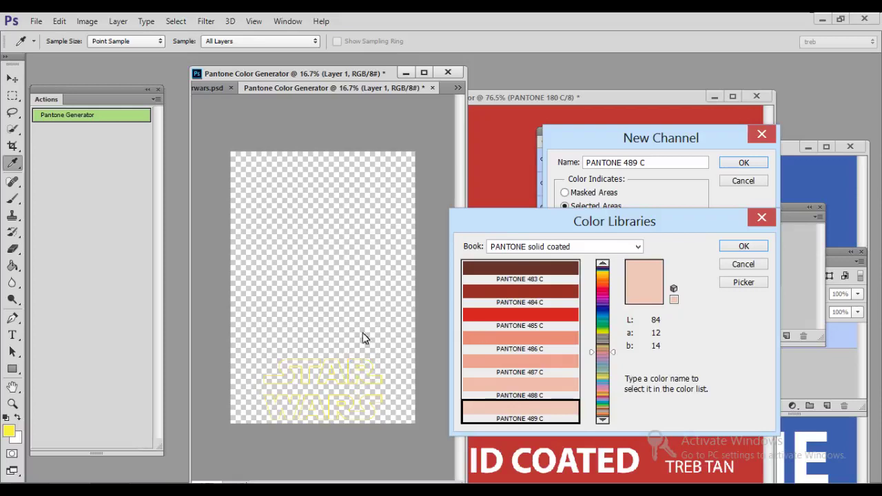
scroll(372, 369, up, 5)
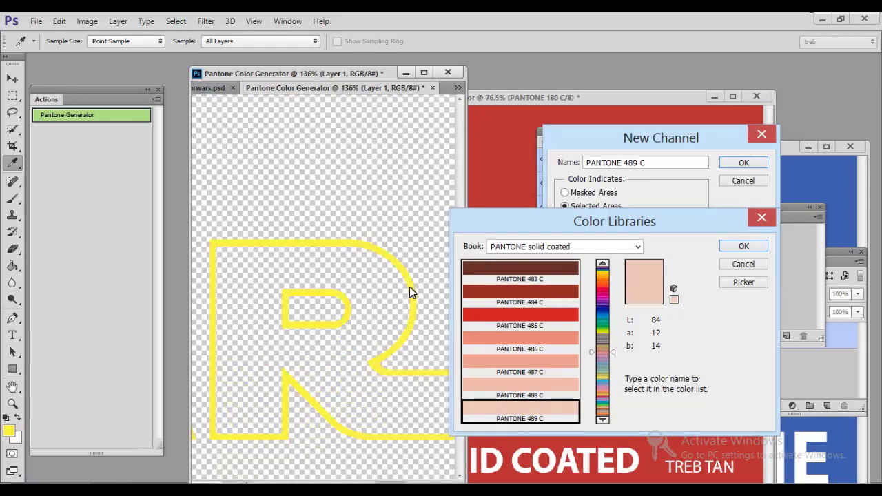
click(409, 290)
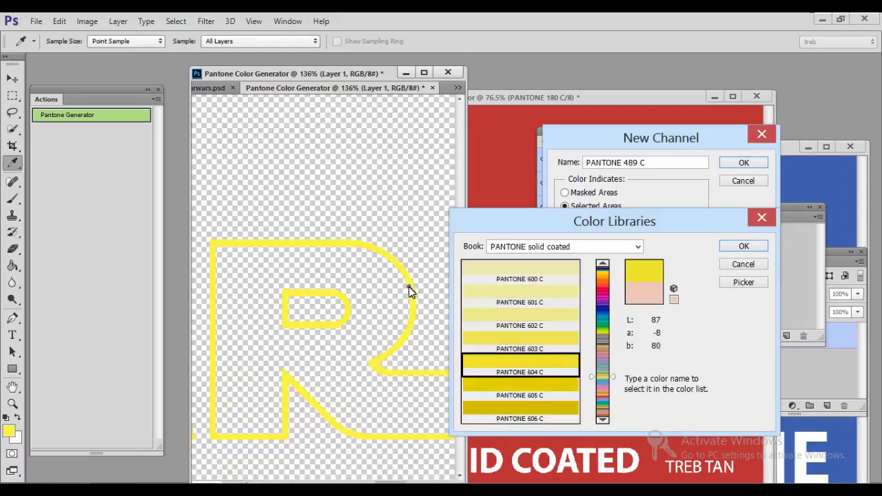
click(744, 246)
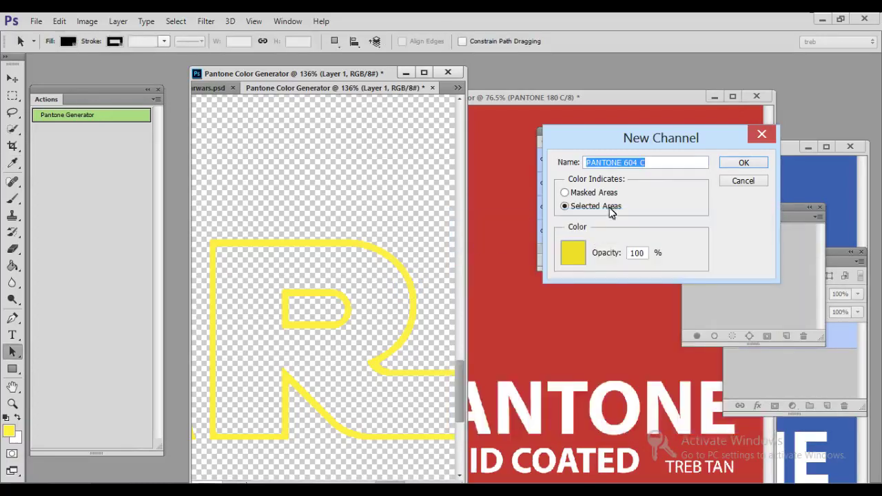
double_click(666, 161)
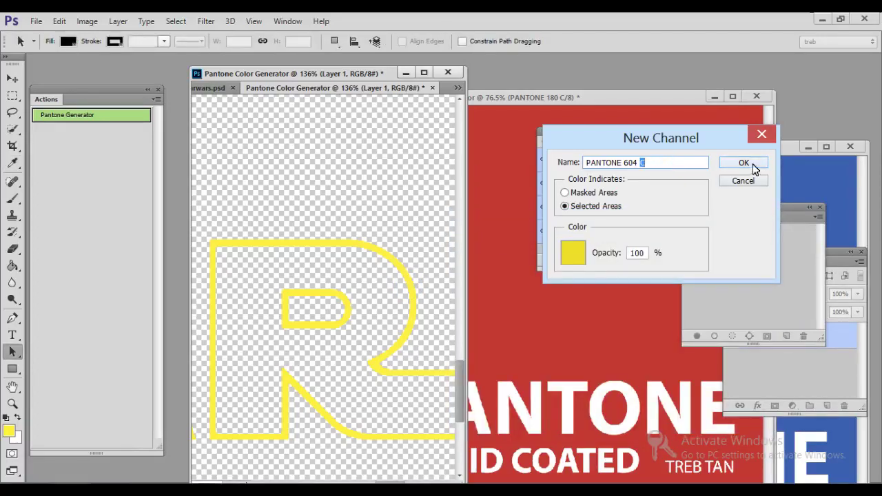
click(677, 161)
click(742, 164)
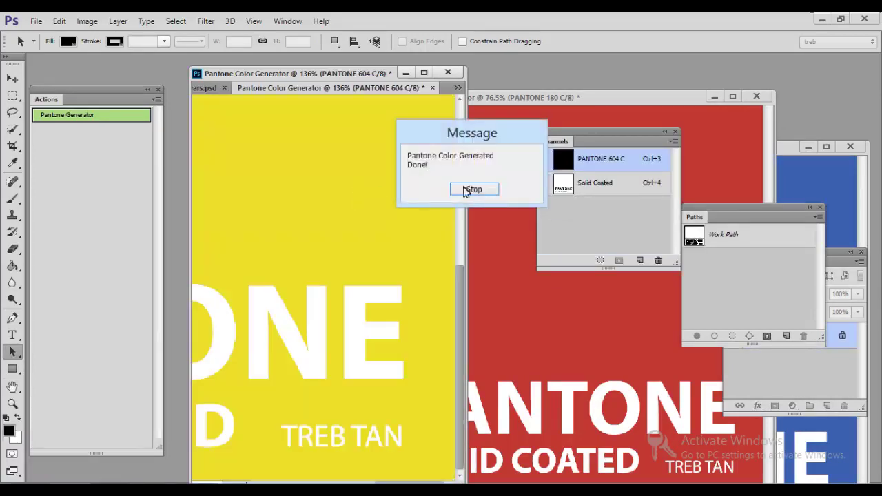
Dismiss the completion message, float the yellow swatch document in its own window, and fit it on screen
click(473, 190)
drag(300, 88, 399, 126)
key(ctrl+0)
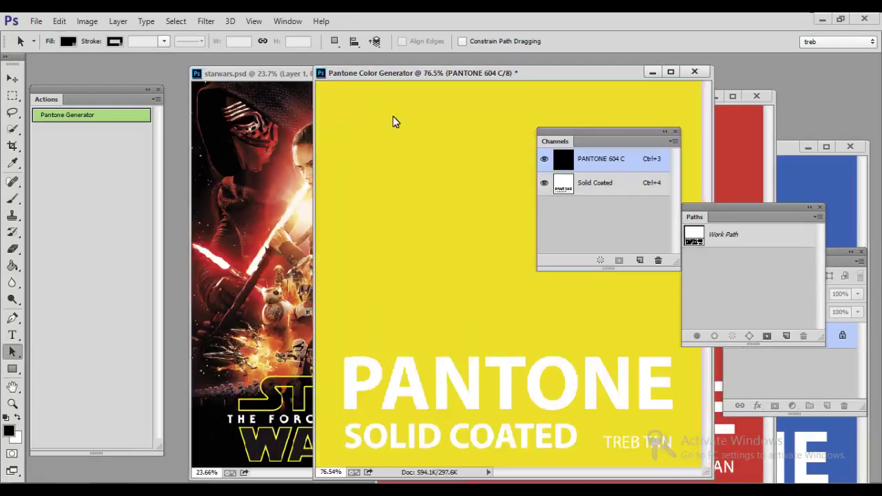
Toggle the PANTONE 604 C channel's visibility and check its name in Spot Channel Options
drag(615, 148, 697, 124)
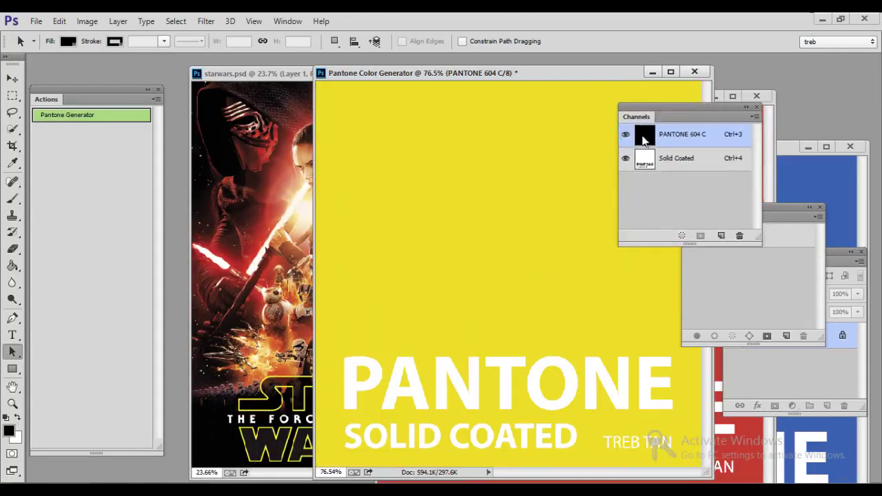
click(625, 135)
double_click(640, 135)
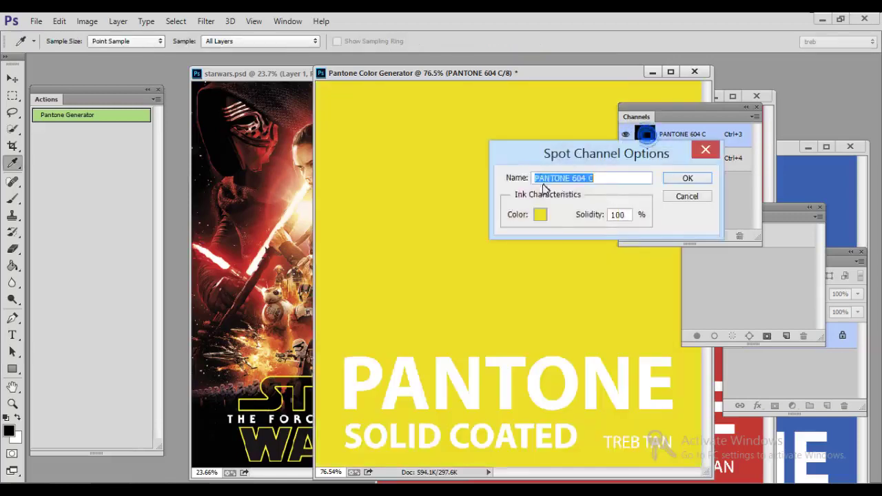
click(564, 199)
click(610, 178)
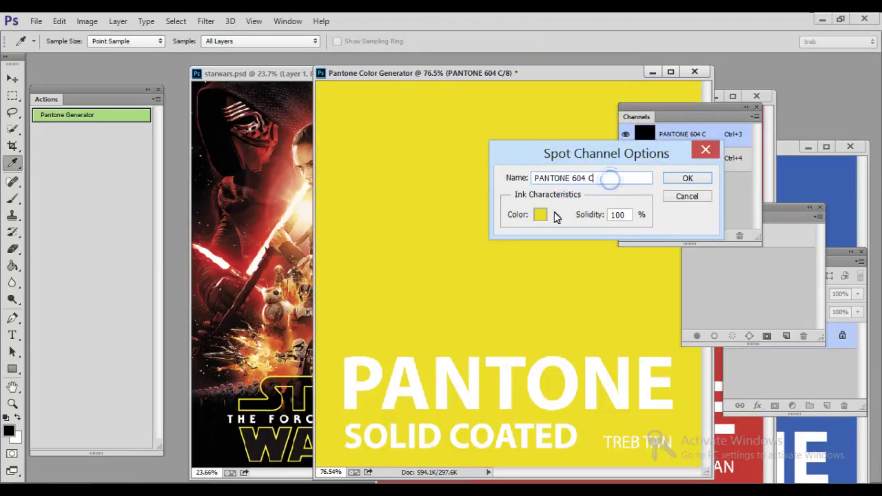
Check that the PANTONE 604 C channel's ink color belongs to the PANTONE solid coated book, and close Spot Channel Options
click(540, 215)
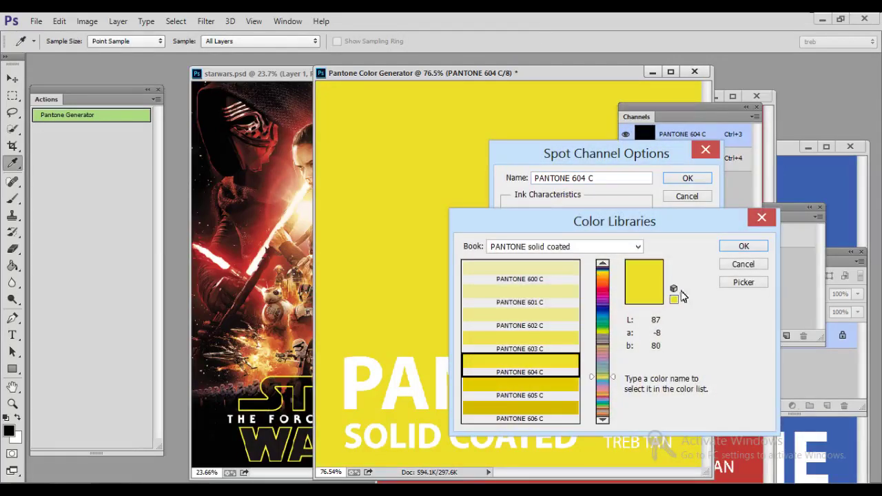
click(637, 250)
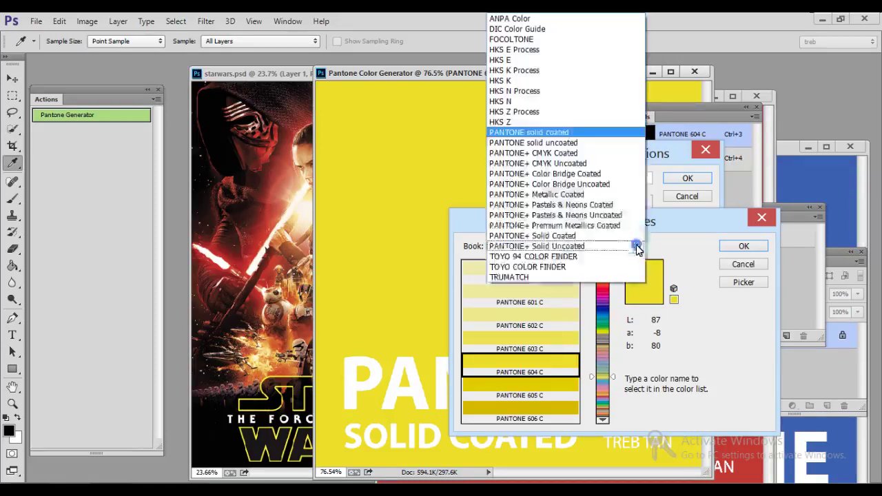
click(576, 137)
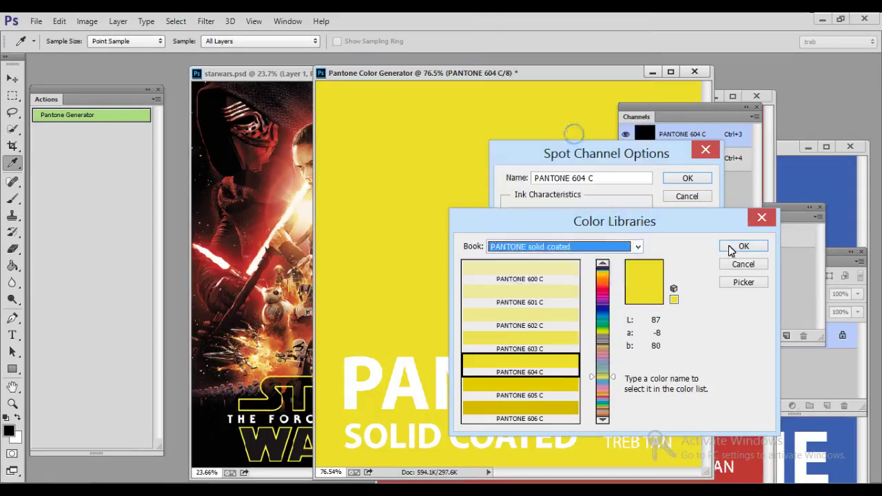
click(743, 246)
click(607, 176)
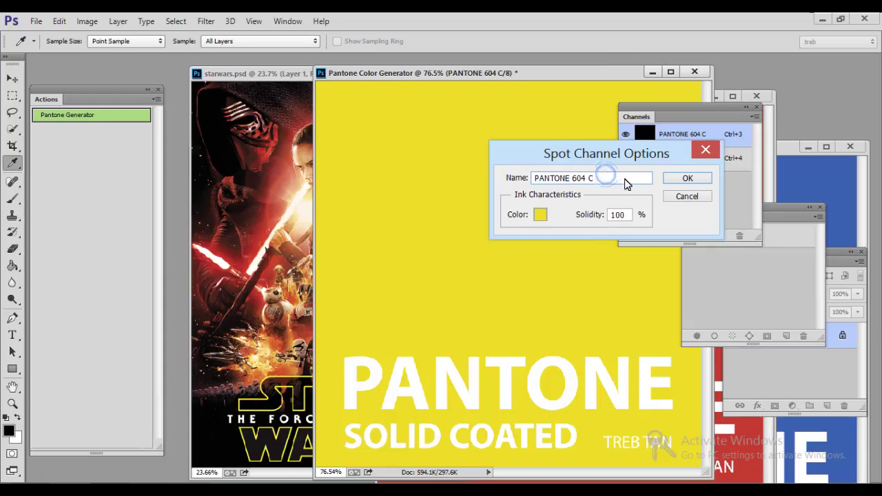
click(703, 181)
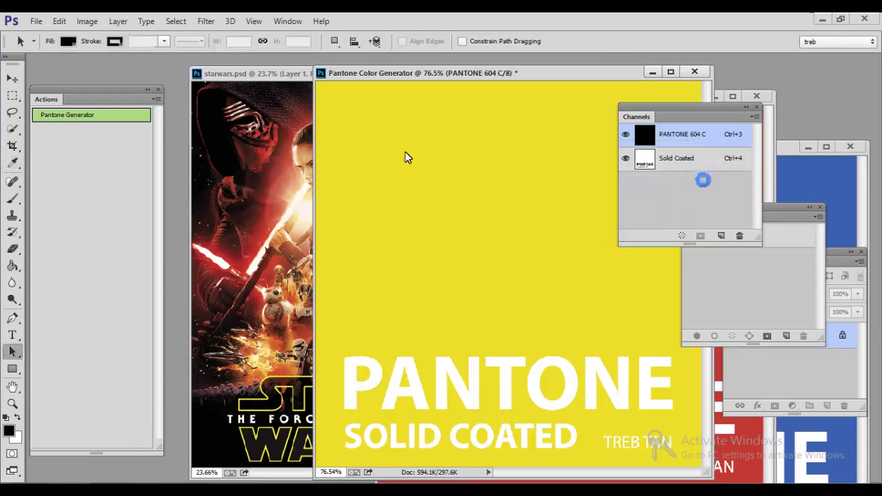
Run the Pantone Generator action on the starwars.psd poster and accept a Color Range selection sampled from the central man's skin tone
click(297, 73)
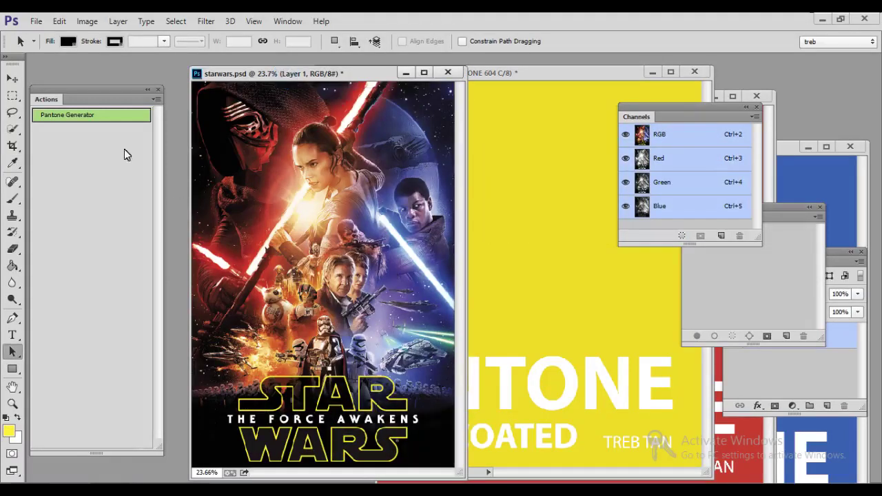
click(121, 114)
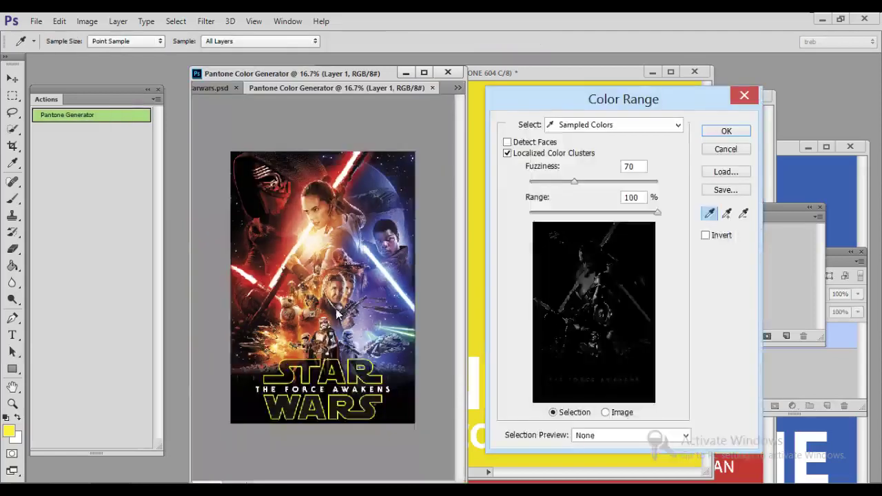
click(331, 294)
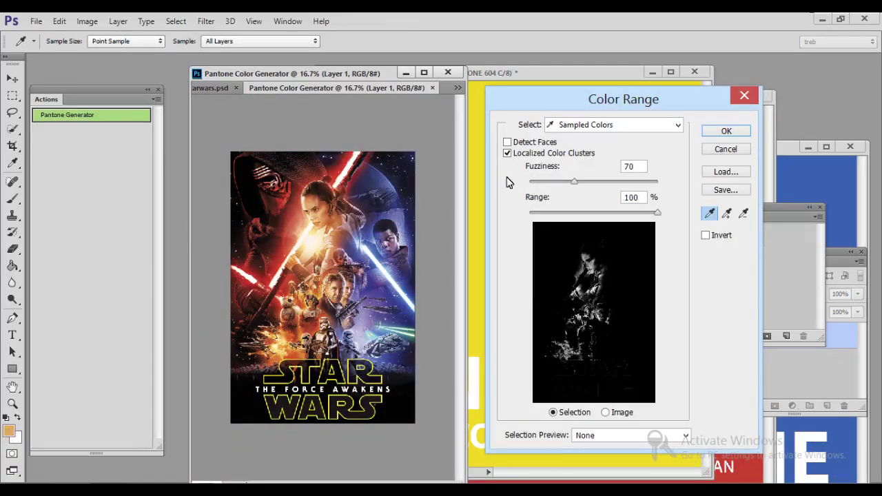
click(721, 131)
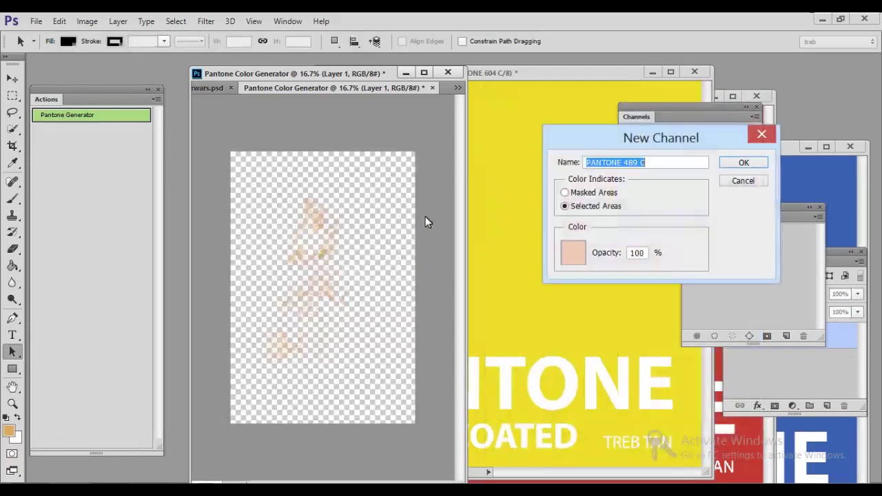
Create the new channel with PANTONE 156 C from the PANTONE solid coated book, sampled from the extracted skin-tone pixels
click(576, 253)
click(315, 220)
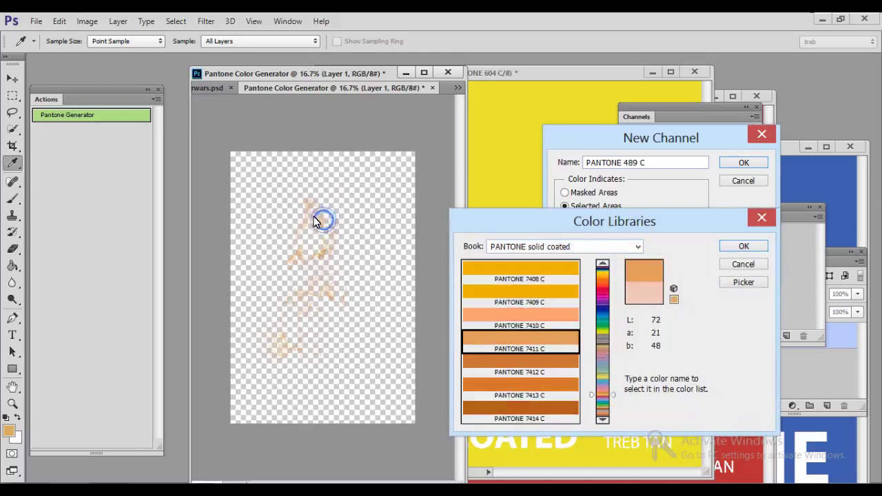
click(314, 219)
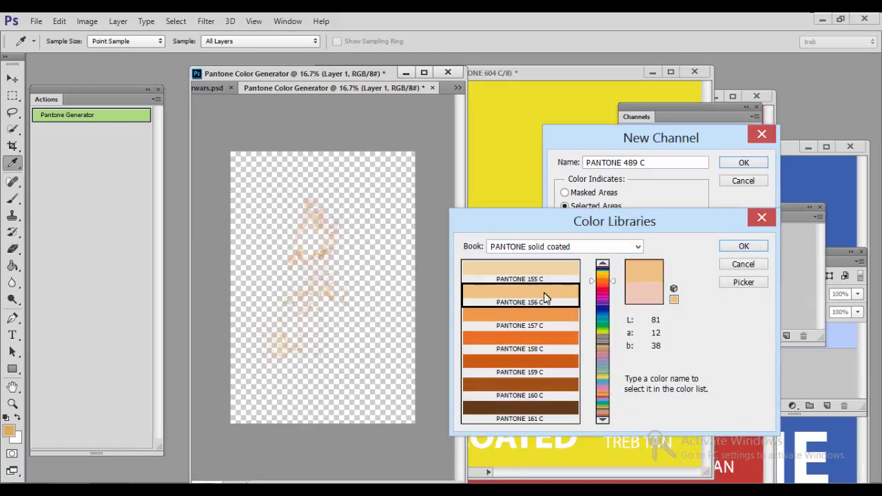
click(740, 247)
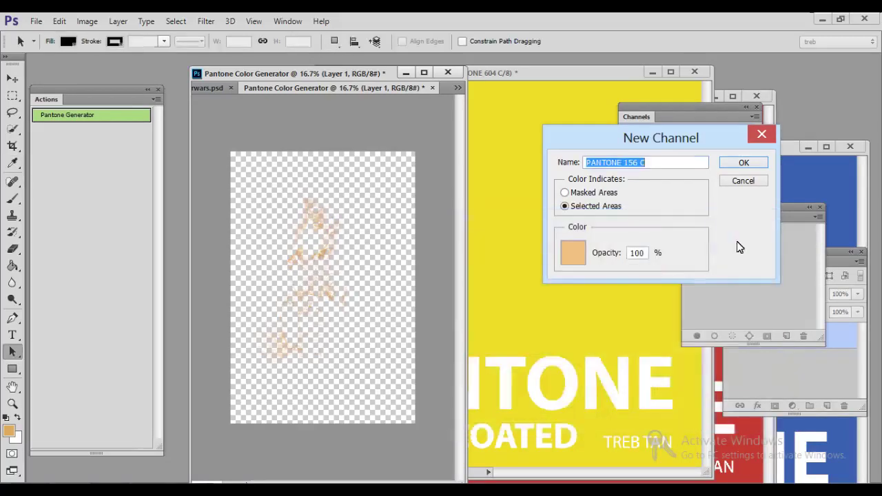
click(651, 170)
click(737, 163)
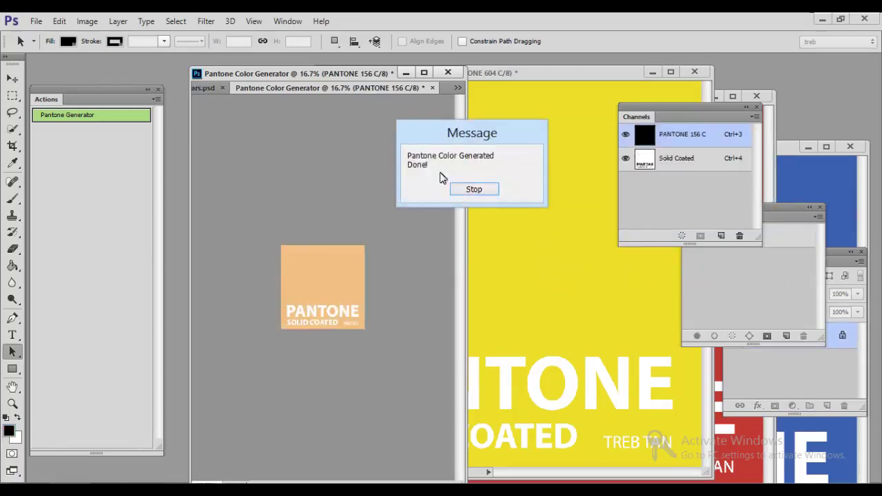
Dismiss the completion message, float the light orange swatch document in its own window, and fit it on screen clear of the Channels panel
click(474, 189)
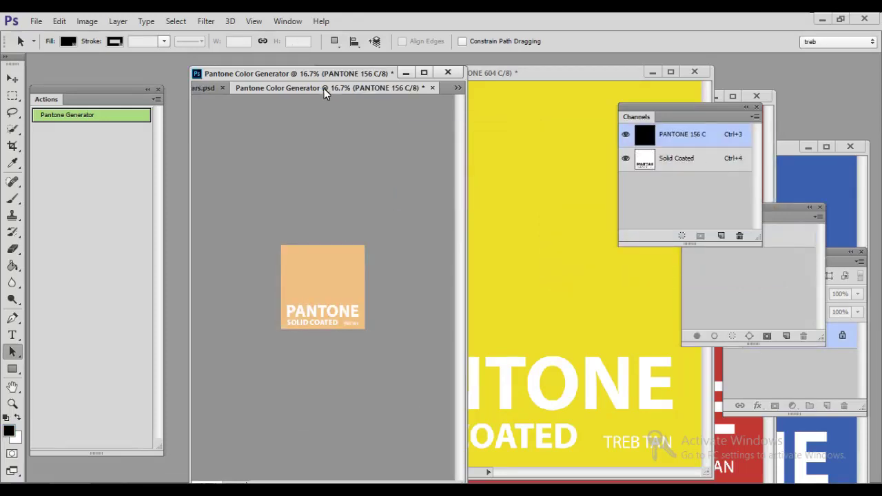
drag(324, 89, 465, 112)
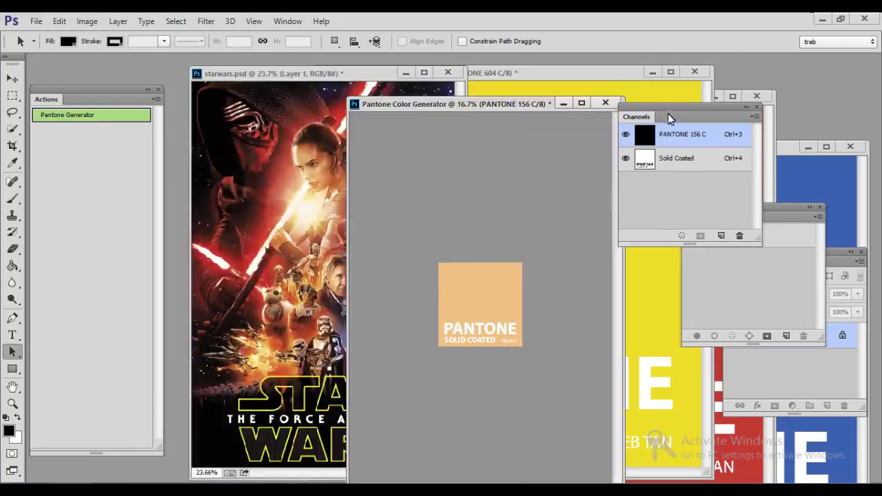
drag(667, 113, 592, 216)
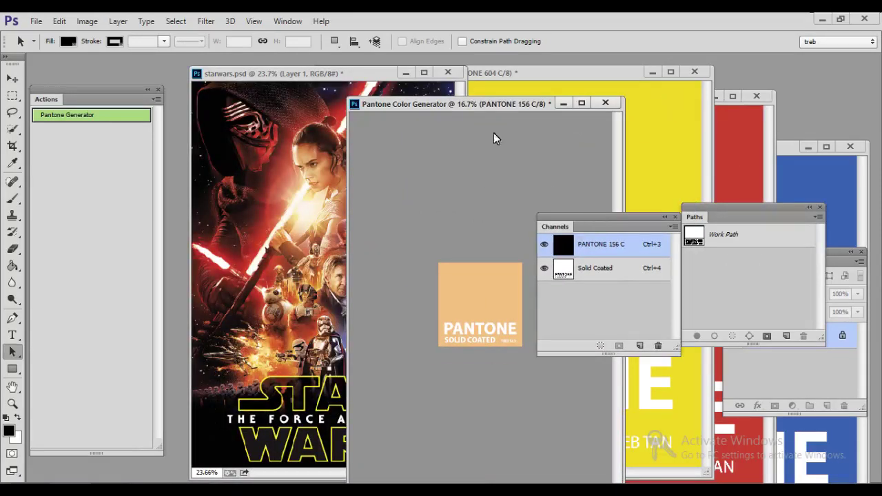
key(ctrl+0)
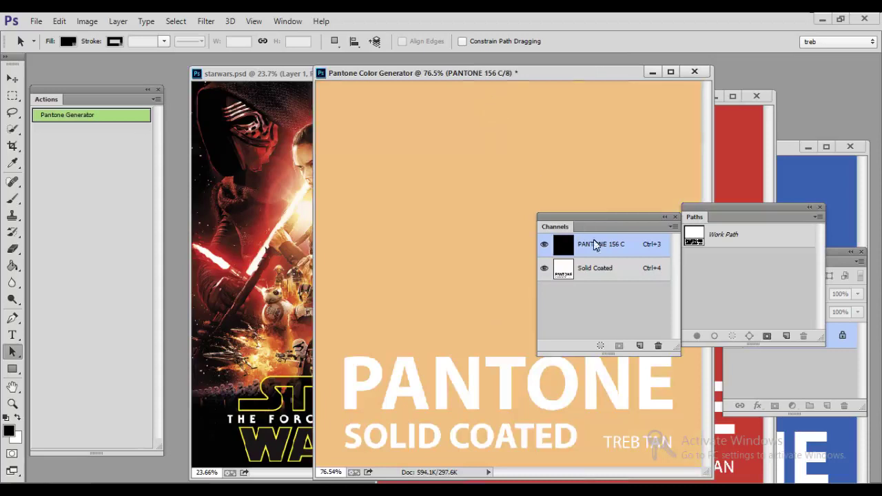
Toggle the PANTONE 156 C channel's visibility and check its name and color book in Spot Channel Options
click(544, 245)
click(543, 245)
double_click(562, 245)
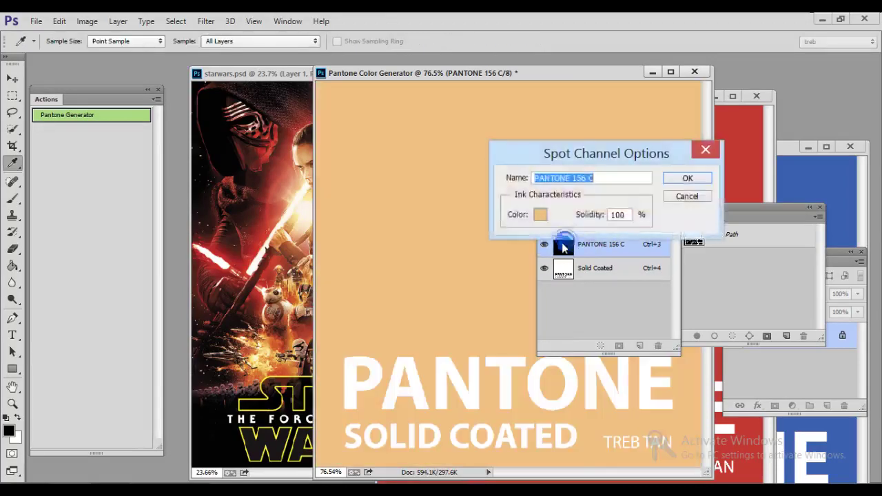
click(540, 215)
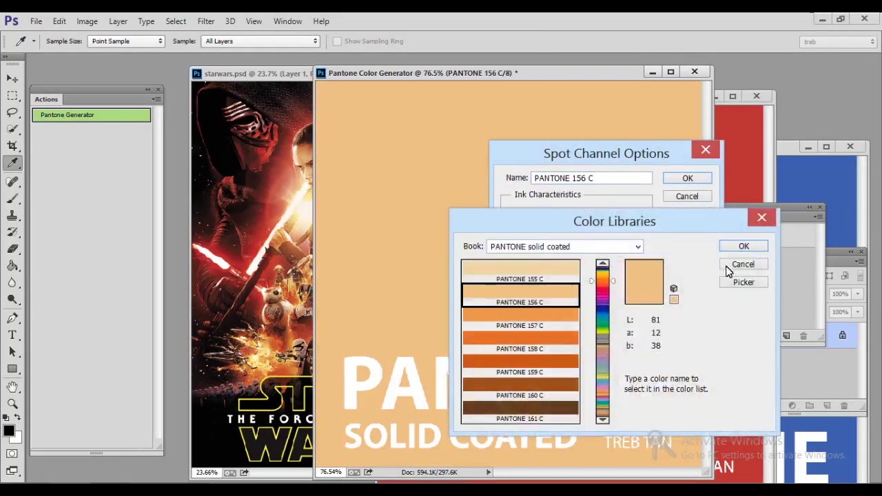
click(737, 266)
click(621, 182)
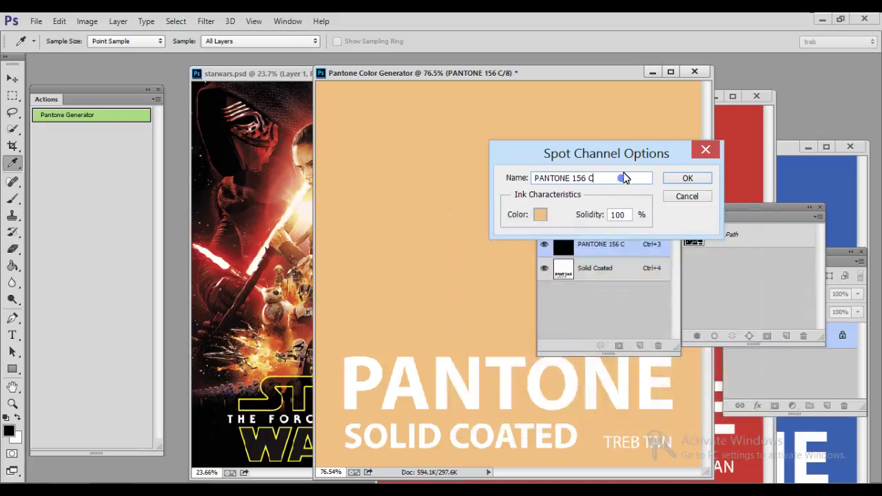
click(688, 179)
key(a)
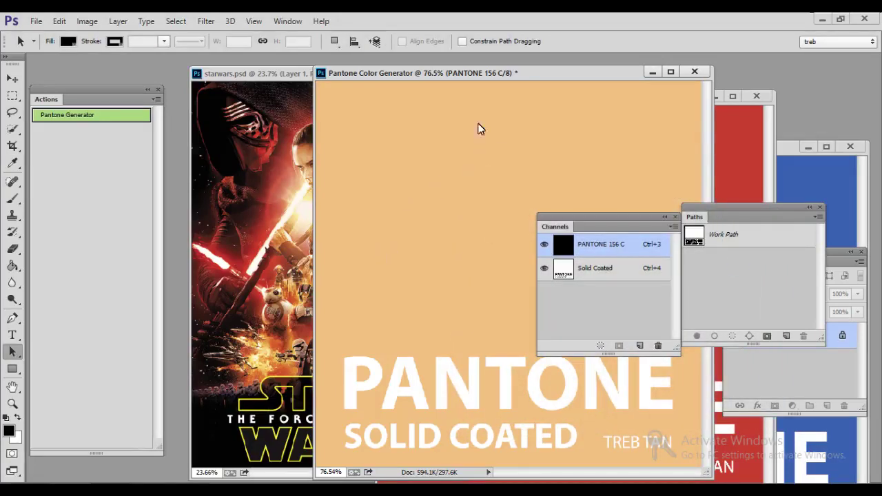
Arrange the open documents in a 4-up layout to compare the four Pantone swatches
click(287, 22)
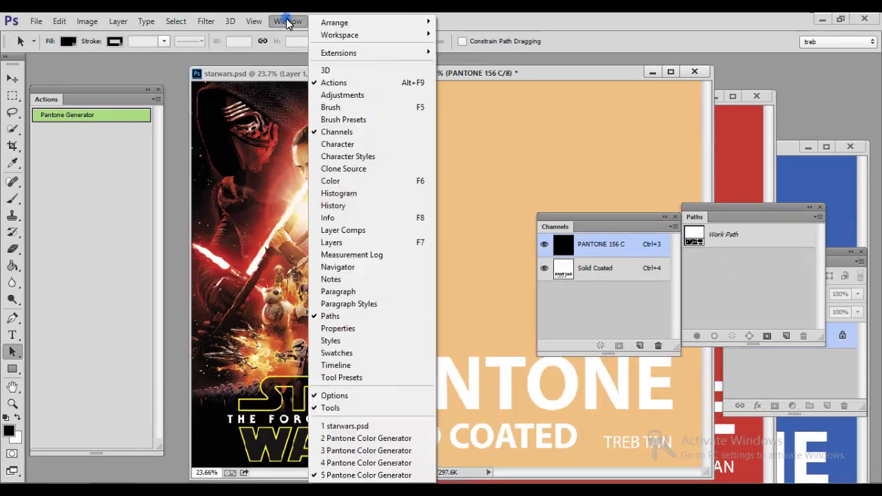
mouse_move(368, 26)
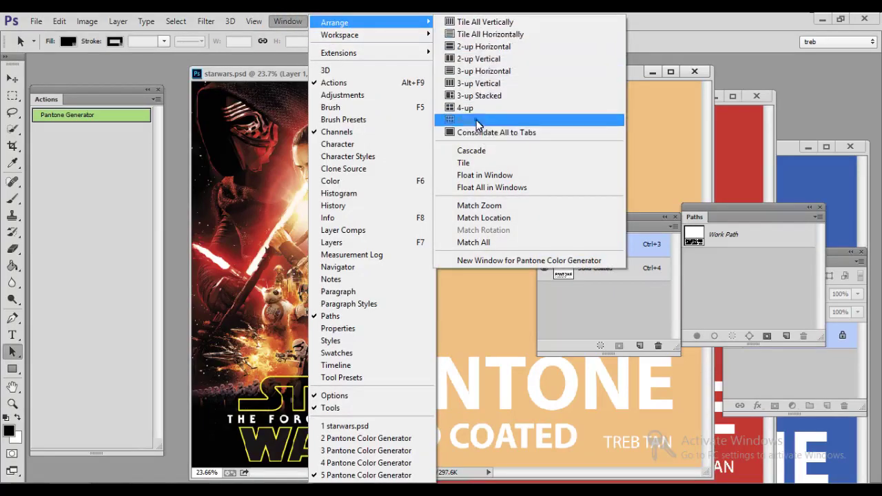
click(471, 108)
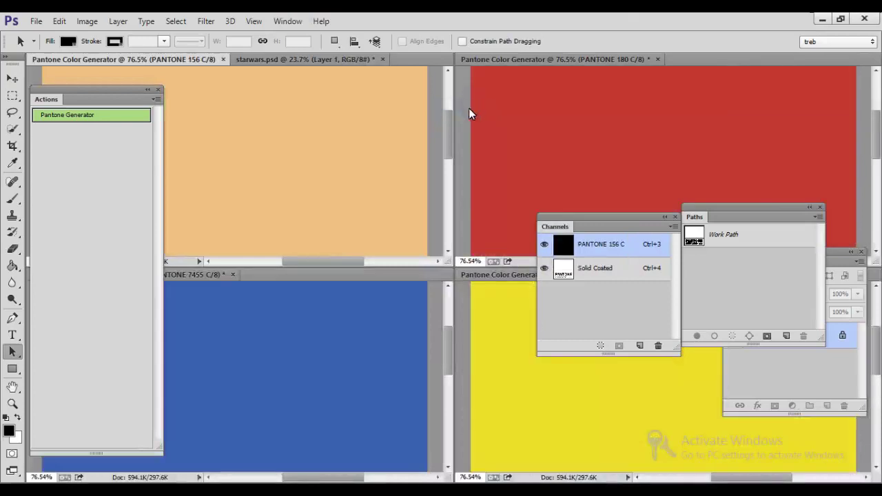
click(514, 136)
click(326, 195)
click(316, 175)
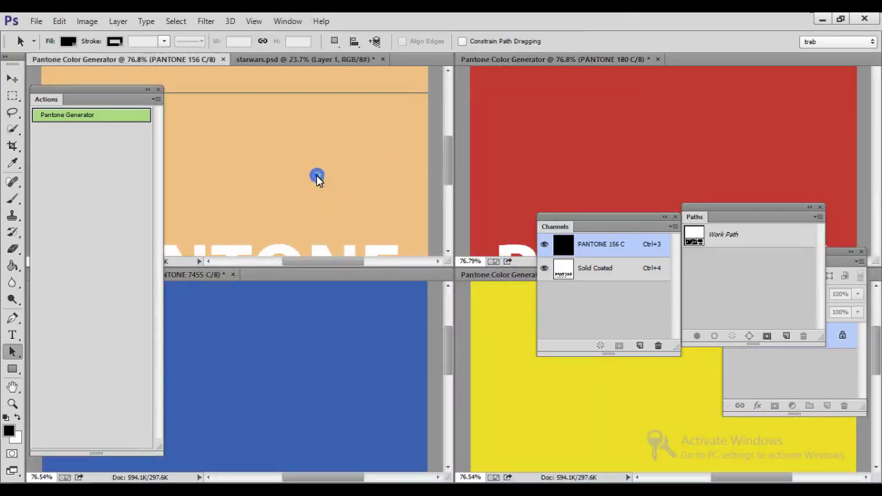
Hide the panels and zoom the light orange swatch out to 25% and the red swatch to 33.33%
key(ctrl+minus)
key(ctrl+minus)
key(ctrl+minus)
key(ctrl+minus)
key(Tab)
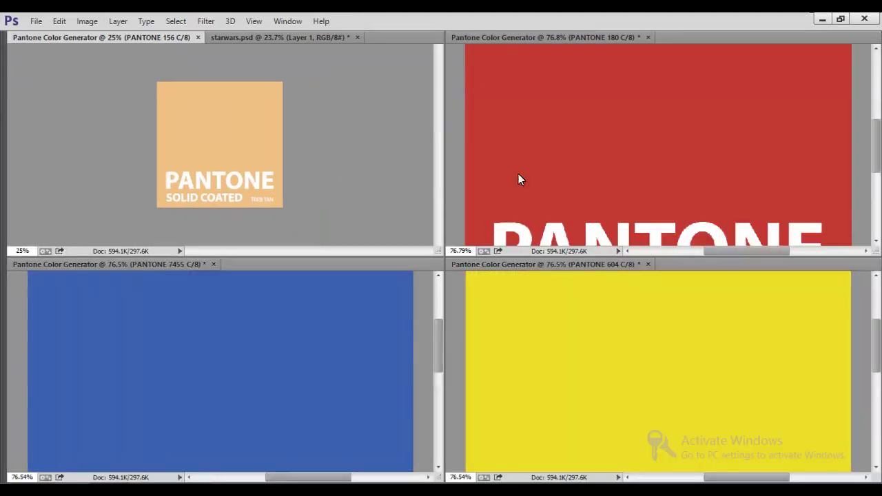
click(550, 177)
key(ctrl+minus)
key(ctrl+minus)
key(ctrl+minus)
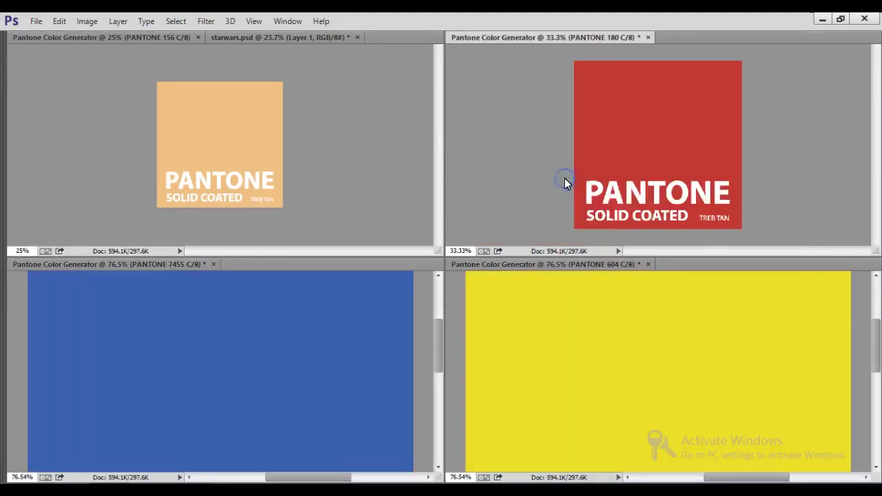
Zoom the blue swatch out to 33.33% and the yellow swatch to 25% so both show completely
click(233, 308)
key(ctrl+minus)
key(ctrl+minus)
key(ctrl+minus)
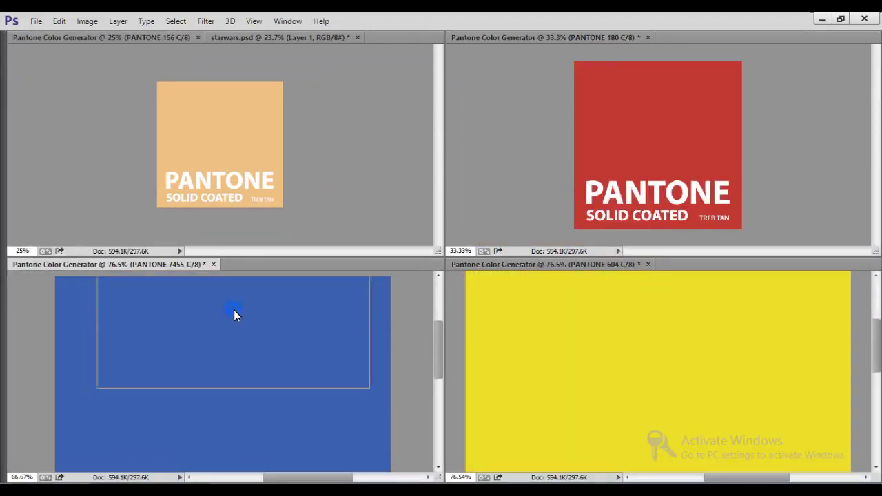
click(596, 368)
key(ctrl+minus)
key(ctrl+minus)
key(ctrl+minus)
key(ctrl+minus)
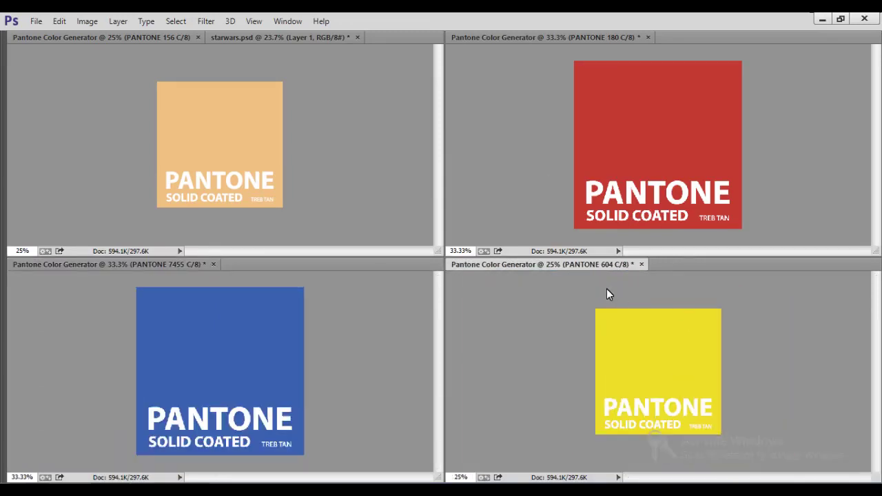
Show the panels again, move Channels between the swatches, and toggle the visibility of the PANTONE 156 C and PANTONE 180 C channels
key(Tab)
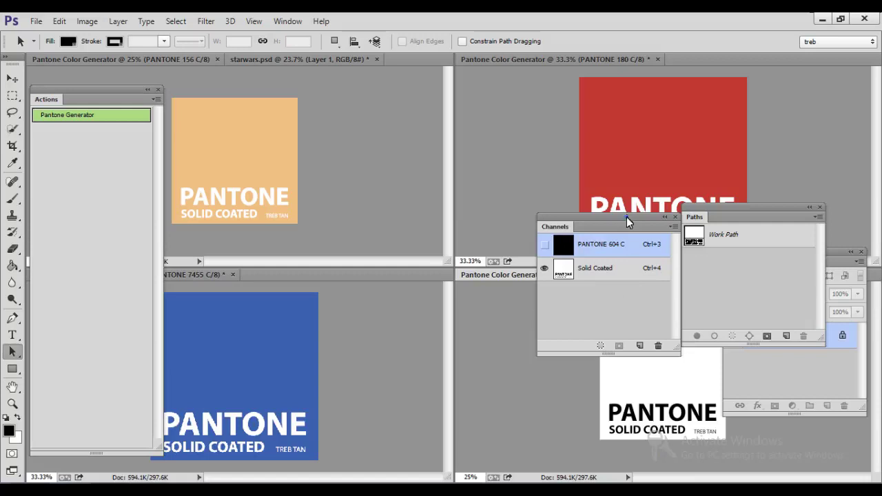
drag(626, 216, 451, 129)
click(262, 132)
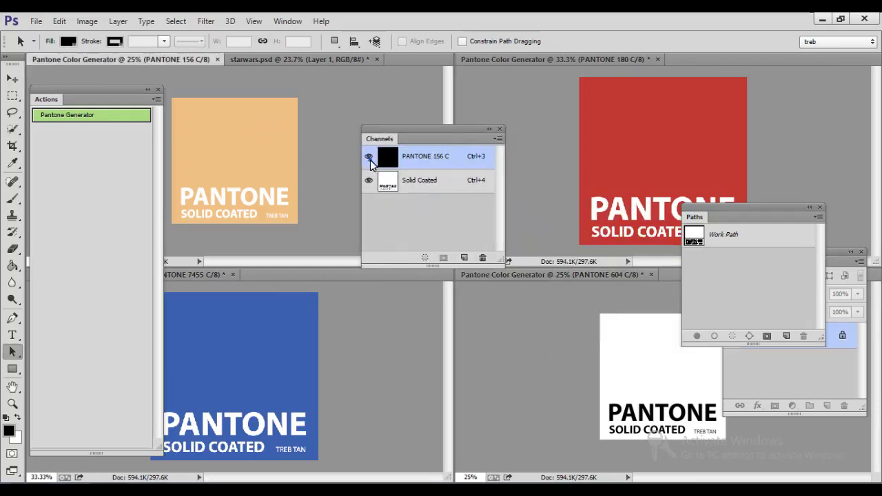
click(369, 159)
click(370, 158)
click(622, 140)
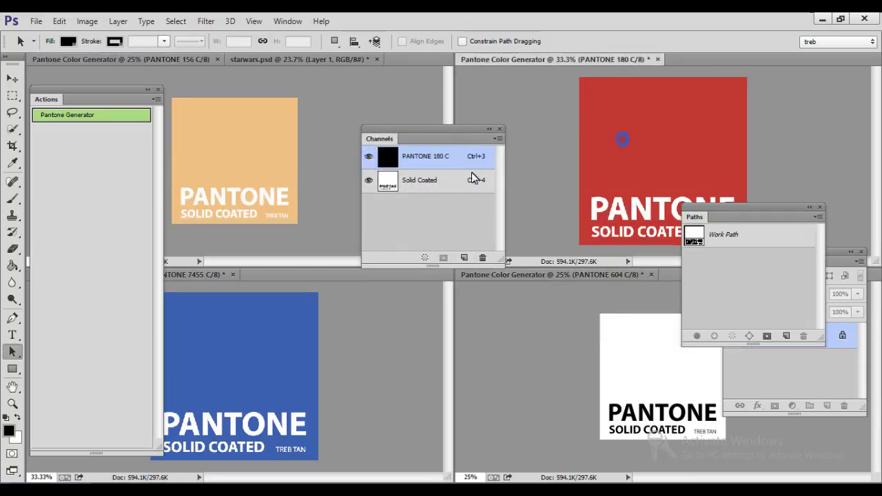
click(369, 157)
click(369, 157)
Make the PANTONE 604 C channel visible in the white swatch document and check its spot channel options without changing them
click(582, 343)
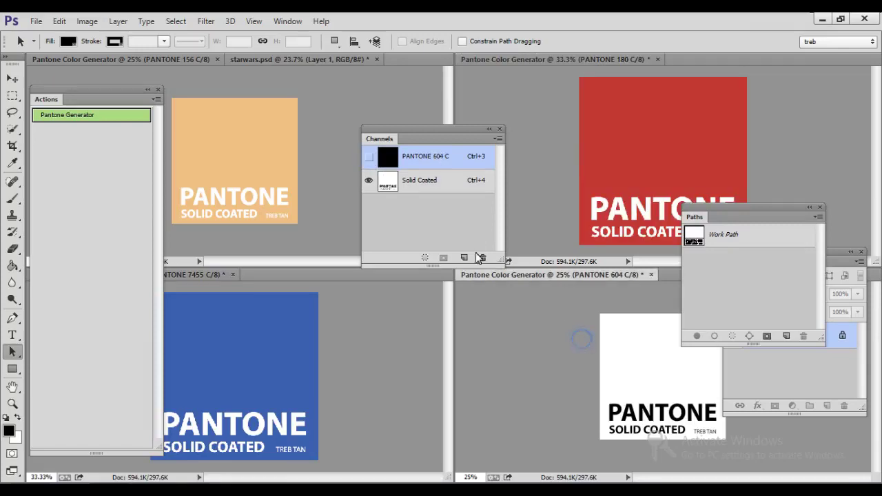
click(370, 157)
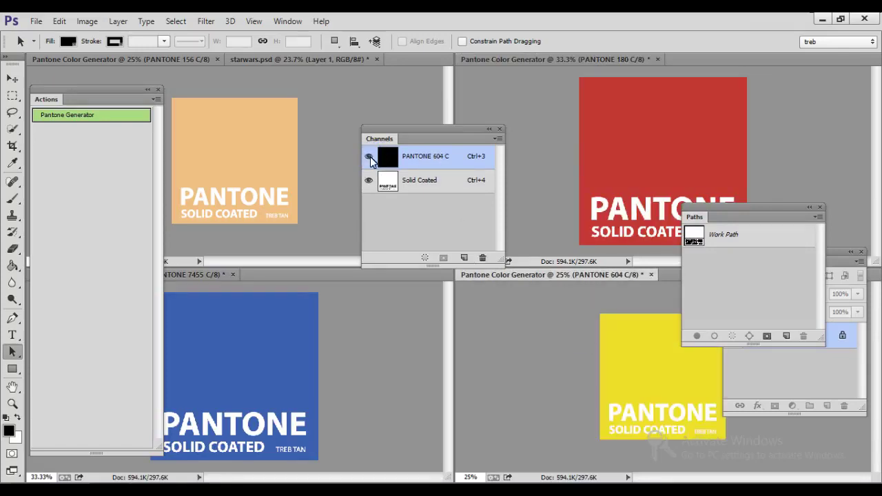
click(370, 156)
click(370, 156)
double_click(387, 157)
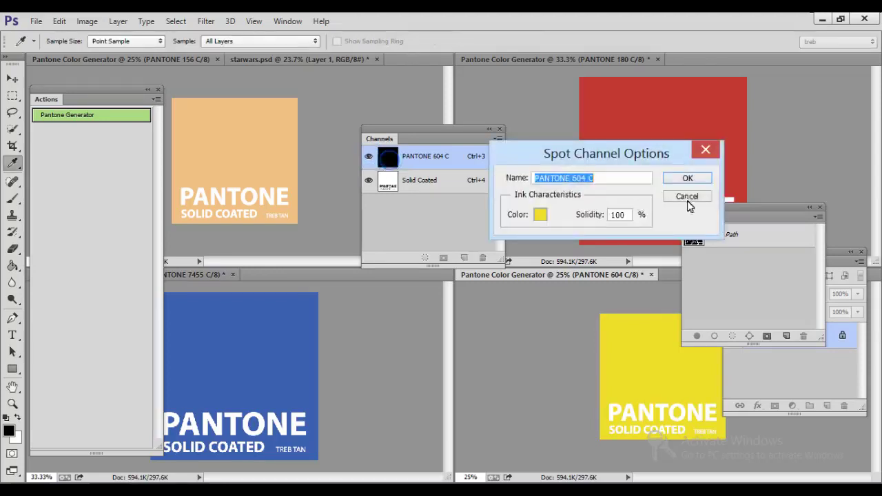
click(685, 197)
key(a)
Check the spot channel name, ink color and solidity of the PANTONE 7455 C channel in the blue swatch
click(263, 319)
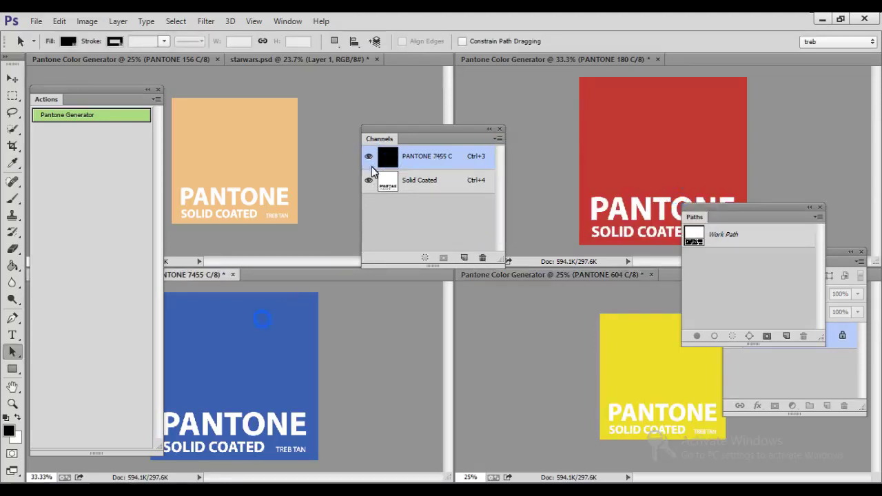
double_click(386, 158)
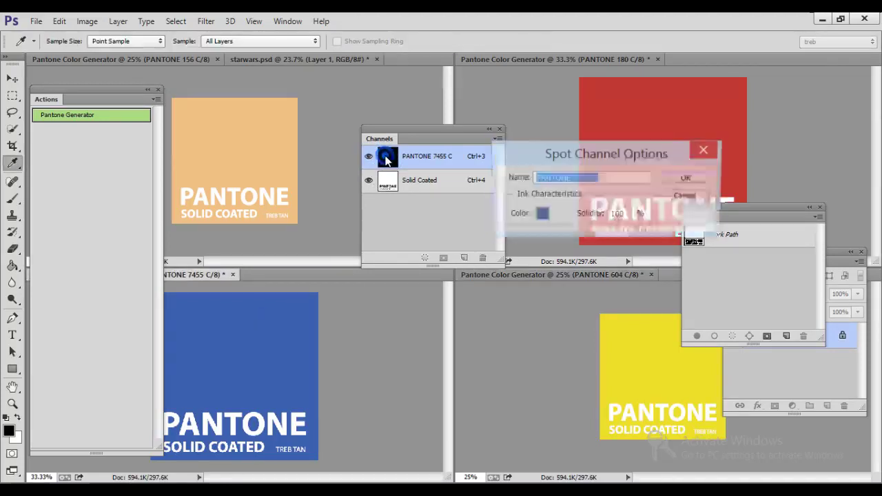
click(621, 178)
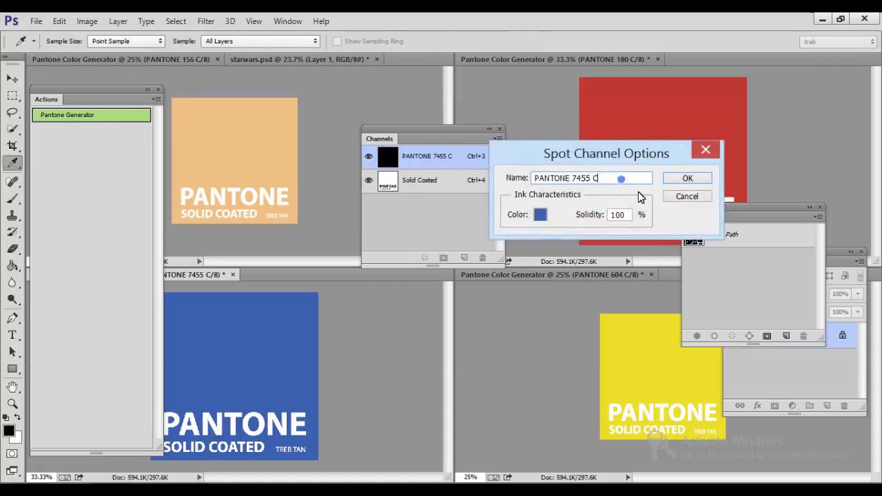
click(688, 178)
key(a)
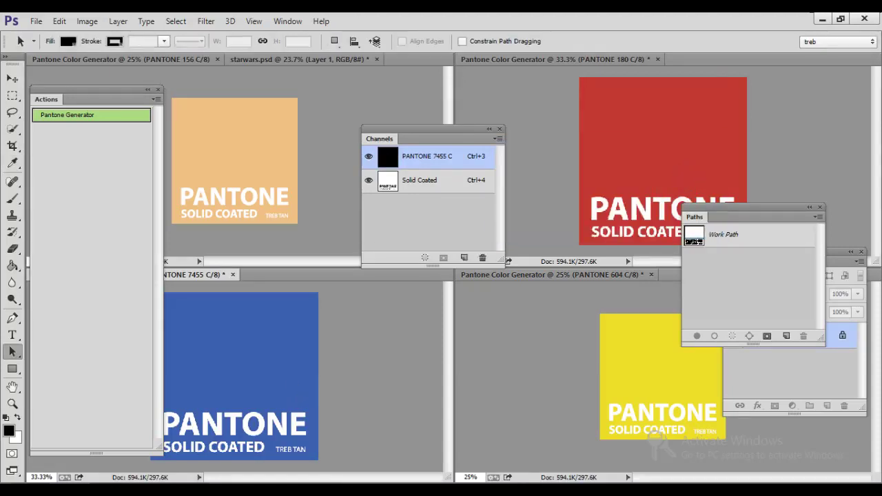
Switch to Notepad and replace the whole existing note with a new text starting with "Than"
key(alt+Tab)
drag(587, 241, 274, 196)
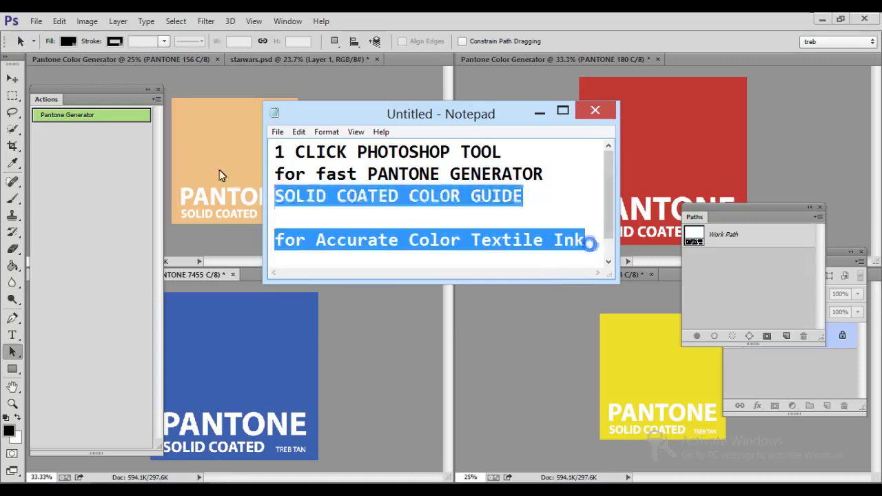
drag(219, 169, 175, 151)
text(Than)
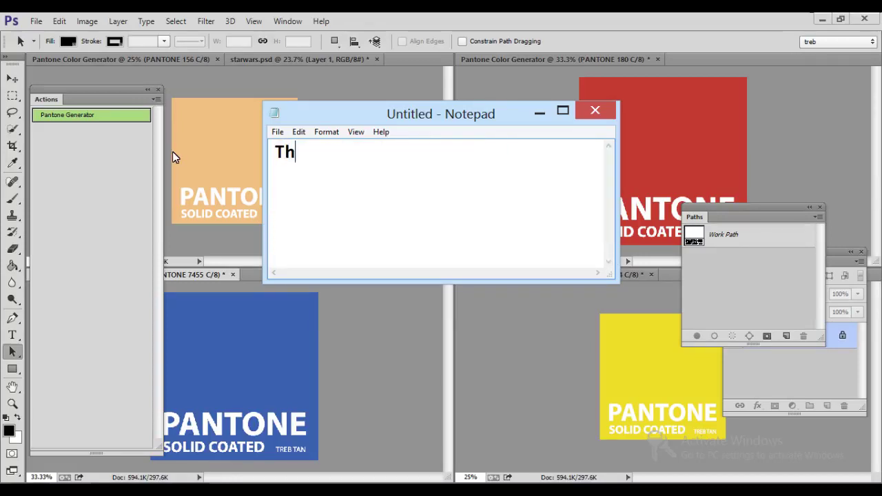